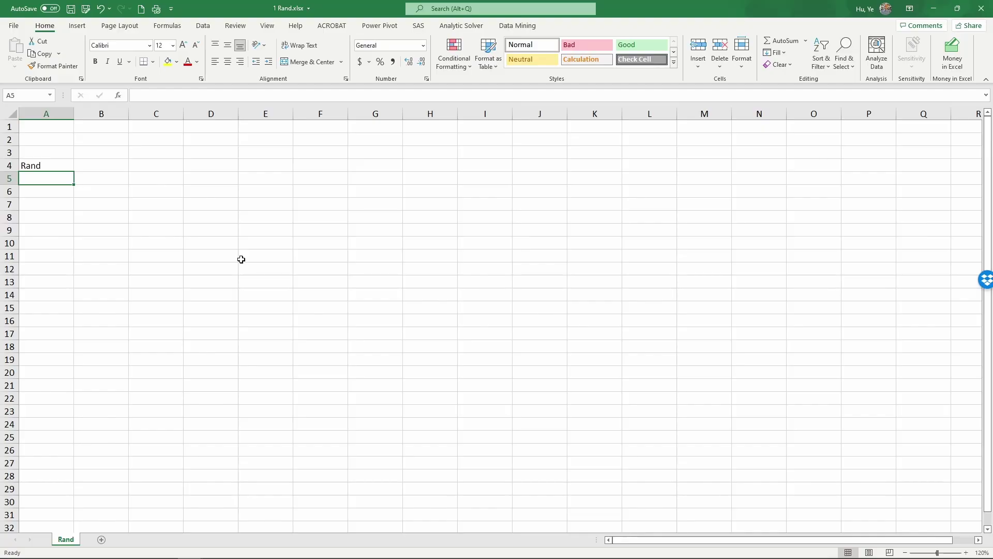
# Step: Enter the formula =RAND() in cell A5 under the Rand heading
pyautogui.write('=')
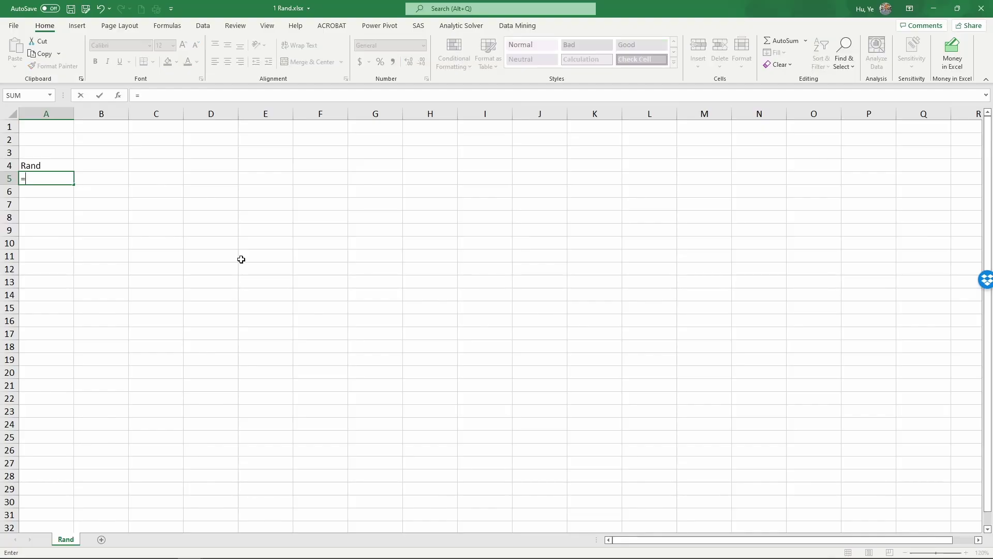
pyautogui.write('ran')
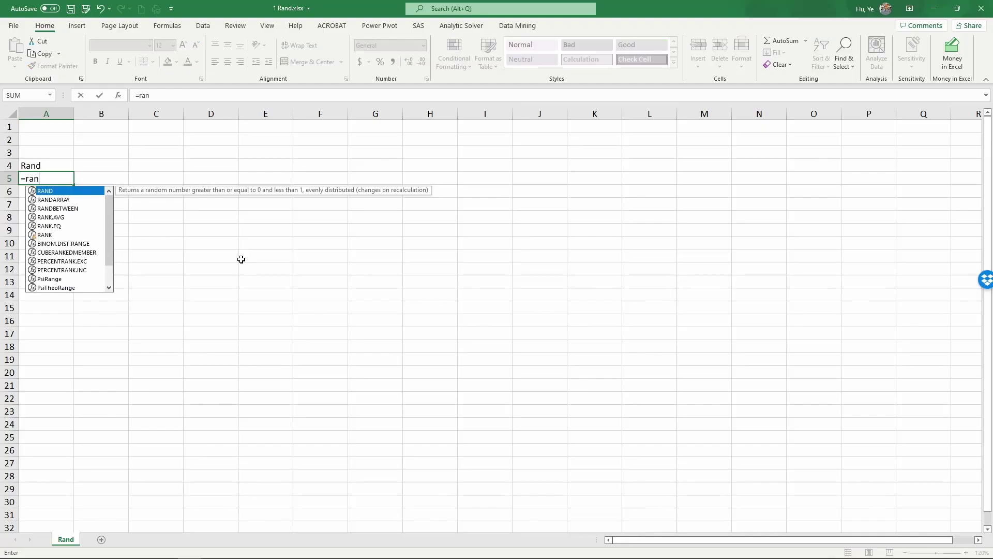
pyautogui.write('d')
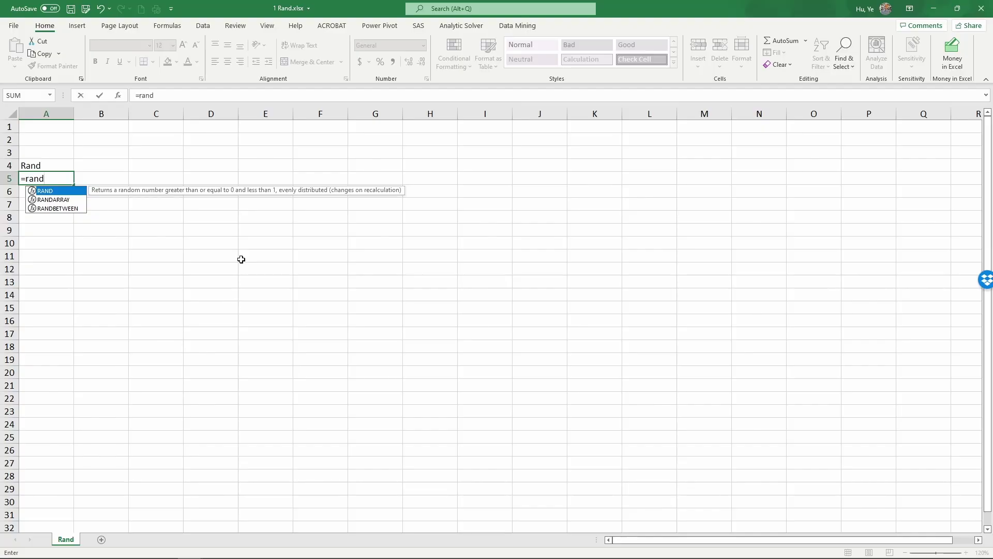
pyautogui.write('()')
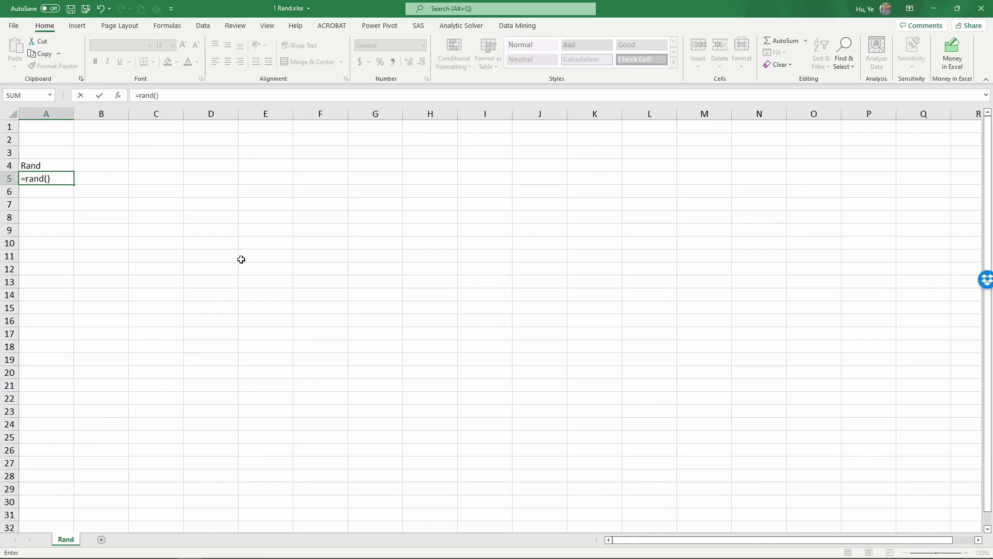
pyautogui.press('Return')
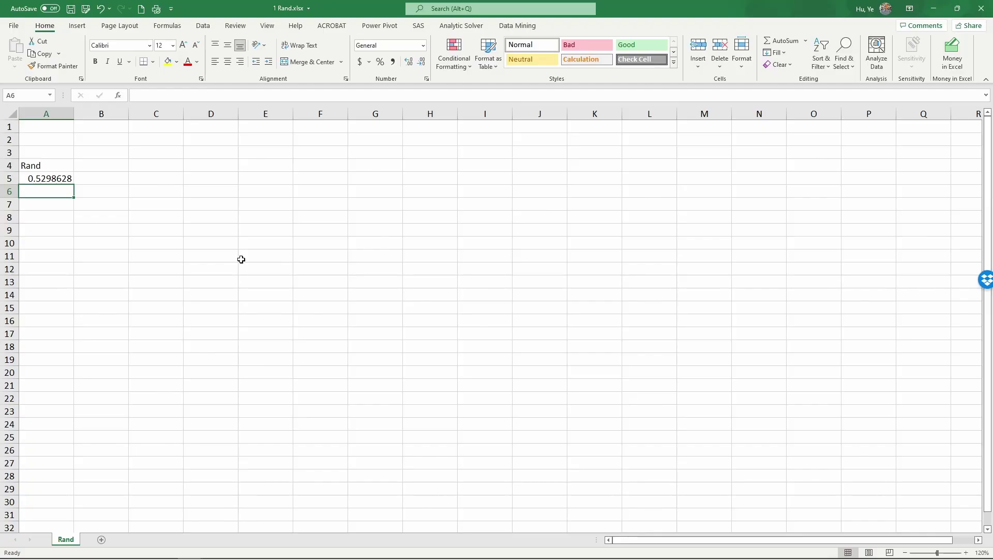
pyautogui.press('Up')
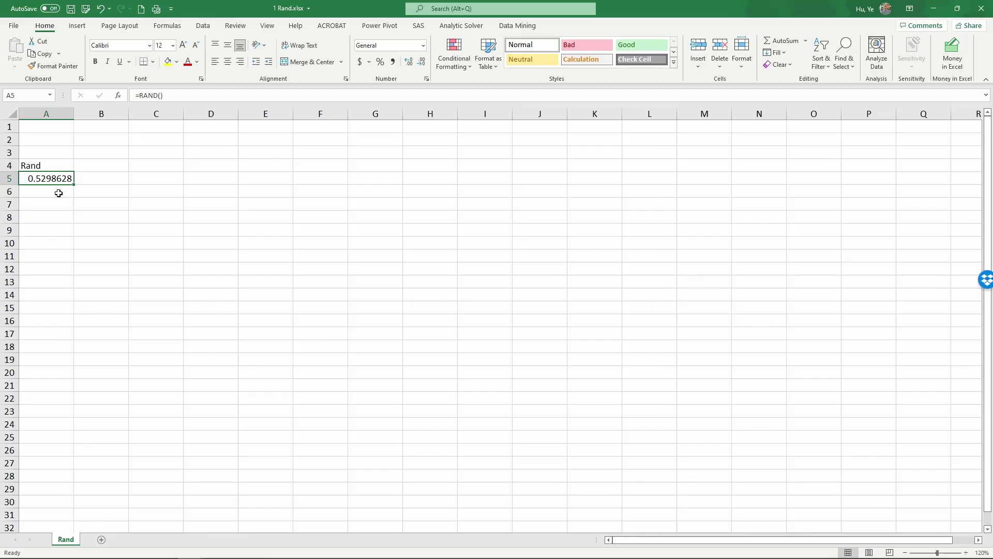
# Step: Add the headings "Purchase" in cell B4 and "No Purchase" in cell C4
pyautogui.click(98, 166)
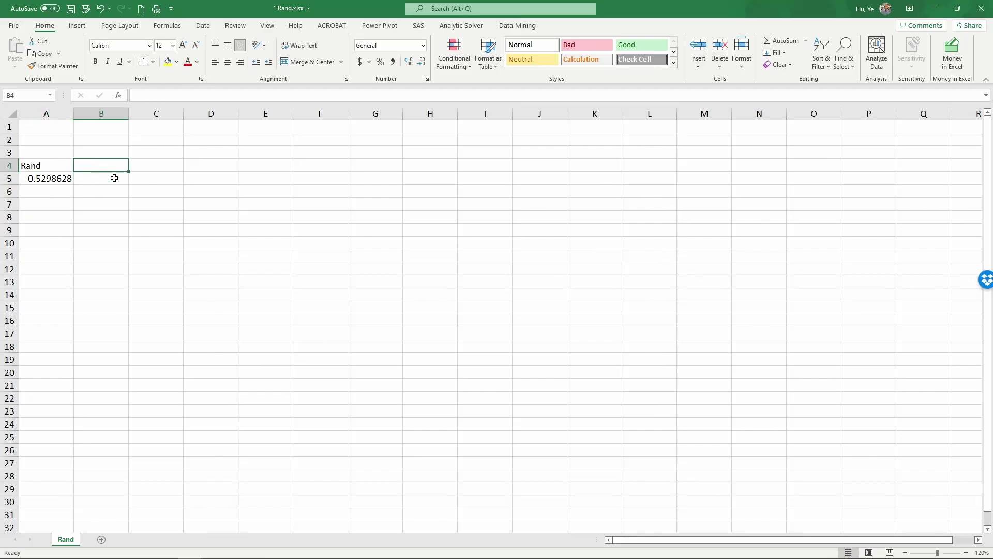
pyautogui.write('Purch')
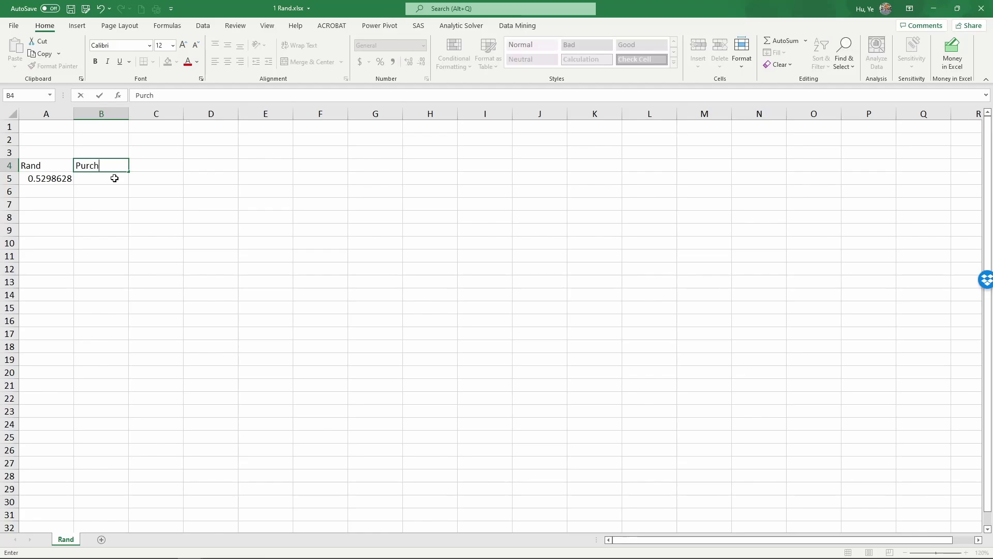
pyautogui.write('ased')
pyautogui.press('BackSpace')
pyautogui.press('BackSpace')
pyautogui.write('e')
pyautogui.press('Tab')
pyautogui.write('No ')
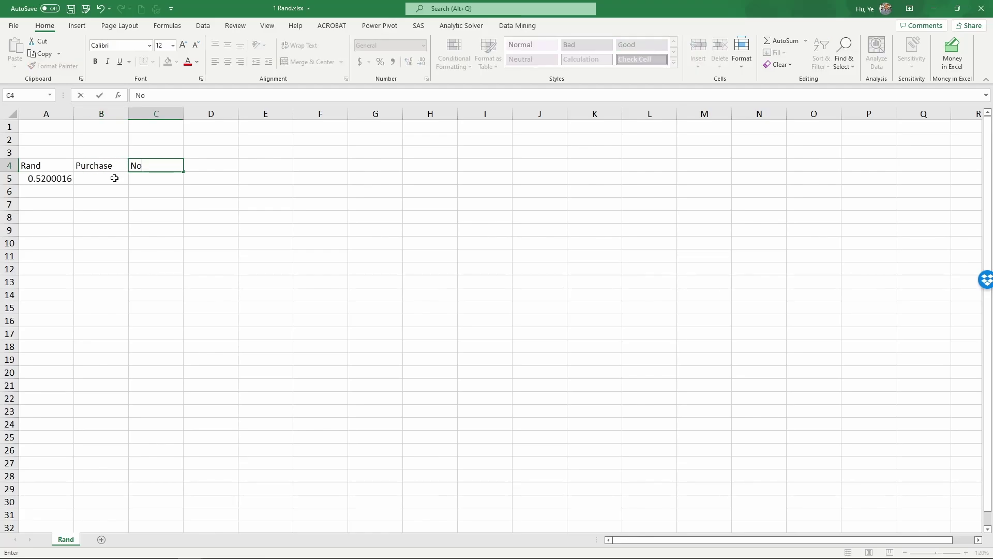
pyautogui.write('Purchase')
pyautogui.press('Return')
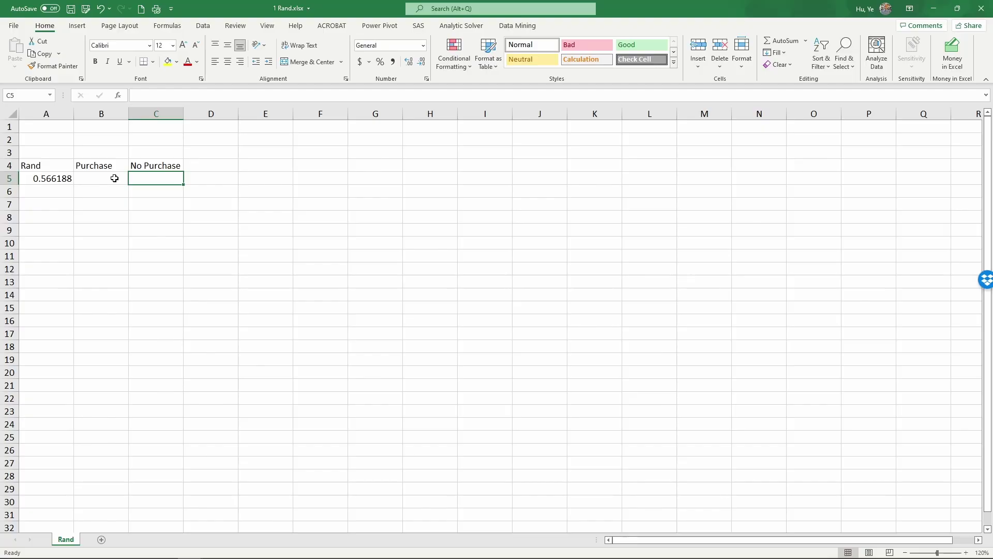
pyautogui.doubleClick(115, 179)
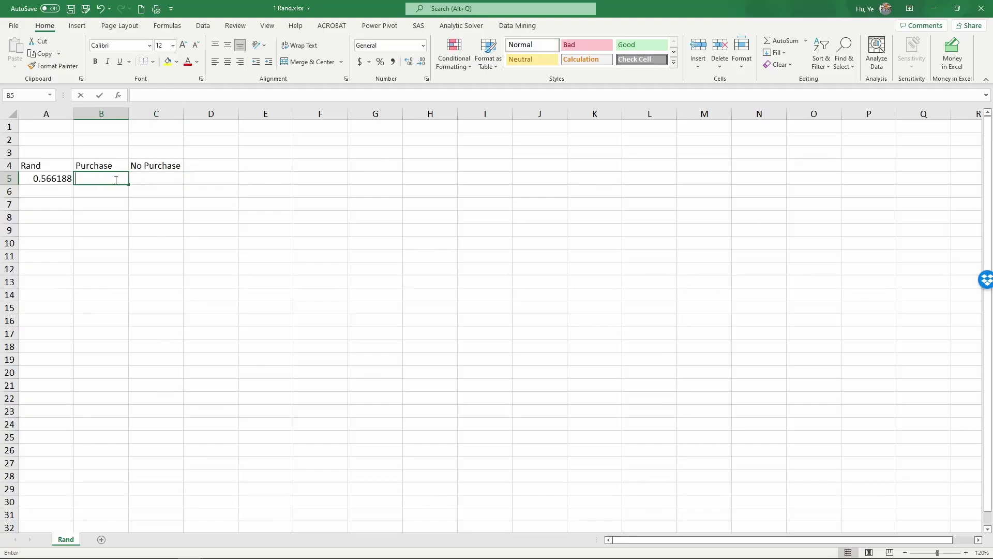
pyautogui.click(131, 216)
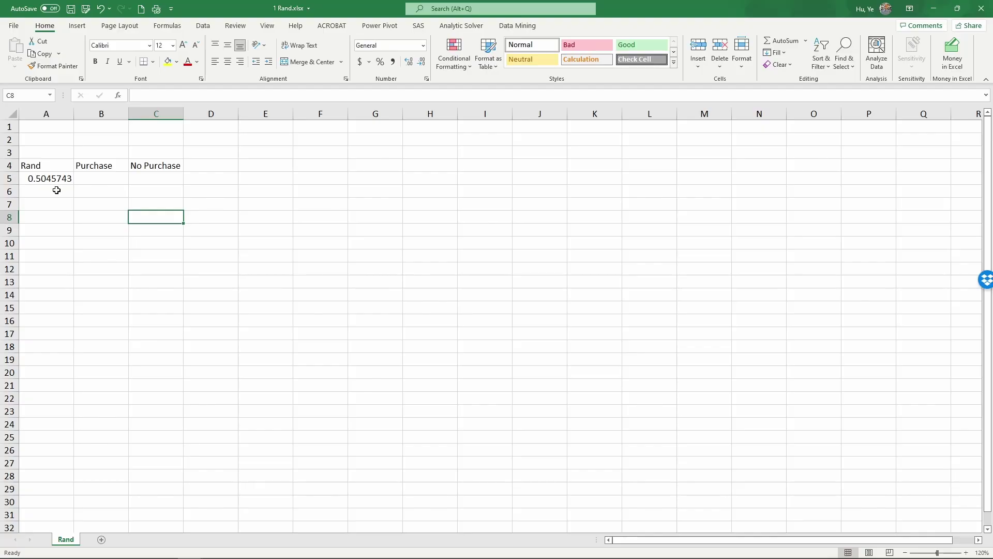
# Step: Set workbook calculation to Manual in the formula options and turn off recalculating the workbook before saving
pyautogui.click(15, 30)
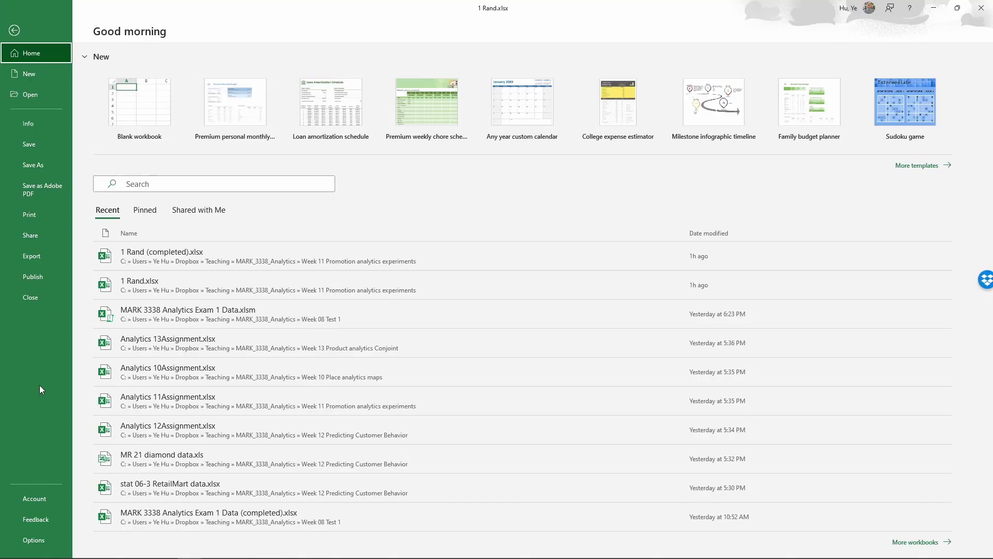
pyautogui.click(42, 539)
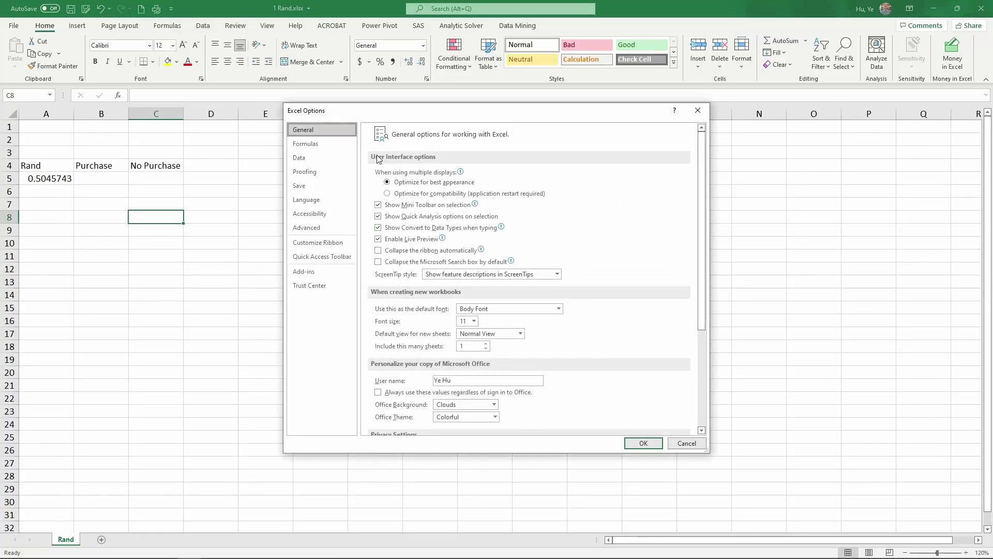
pyautogui.click(311, 146)
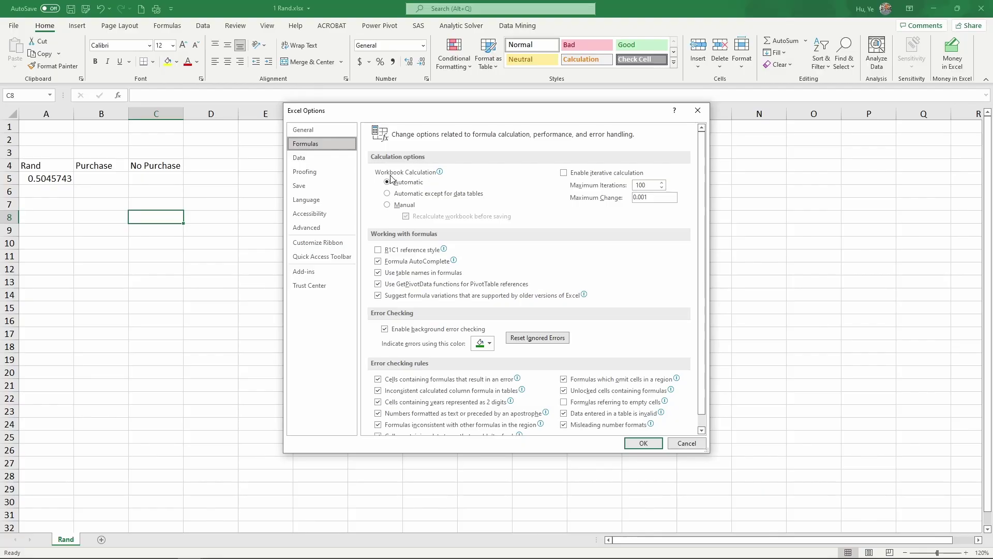
pyautogui.moveTo(387, 175)
pyautogui.click(388, 206)
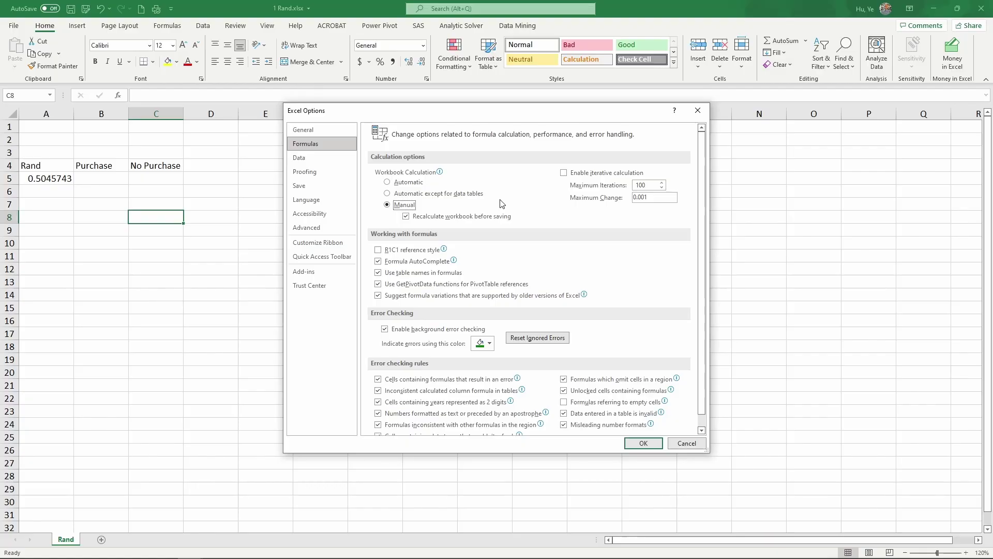
pyautogui.click(407, 217)
pyautogui.moveTo(471, 173)
pyautogui.click(637, 441)
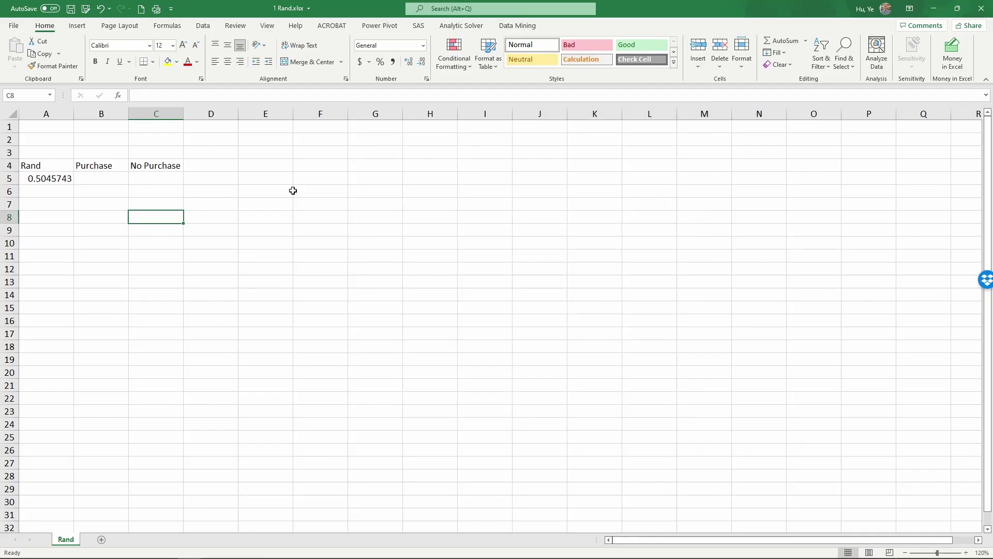
pyautogui.press('F9')
# Step: Enter the label "Randbetween" in cell A9
pyautogui.click(58, 232)
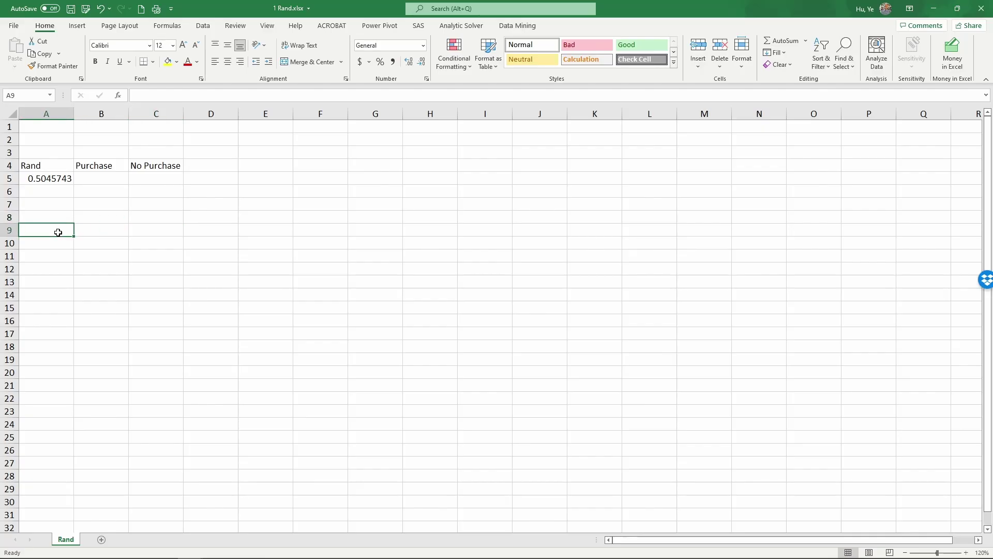
pyautogui.write('R')
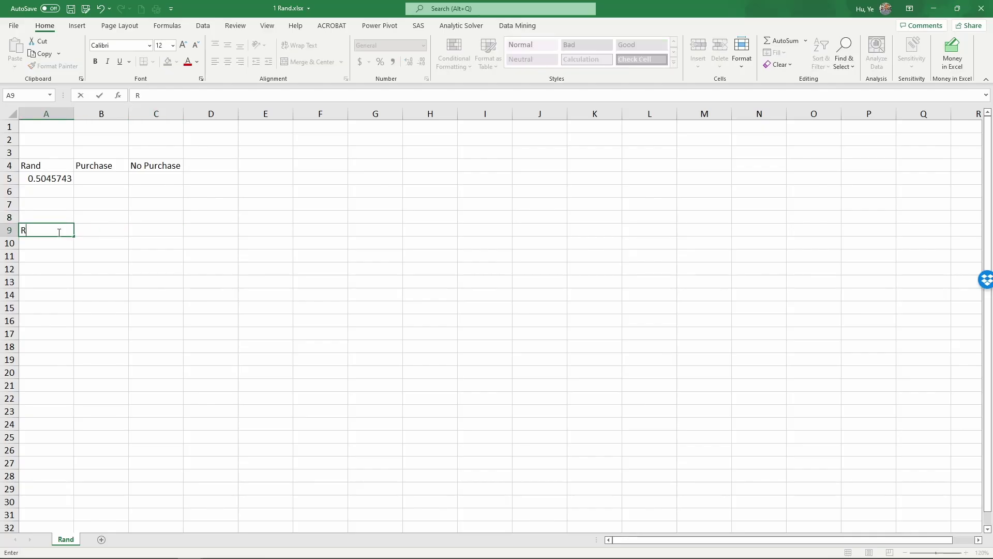
pyautogui.write('andbetween')
pyautogui.press('Return')
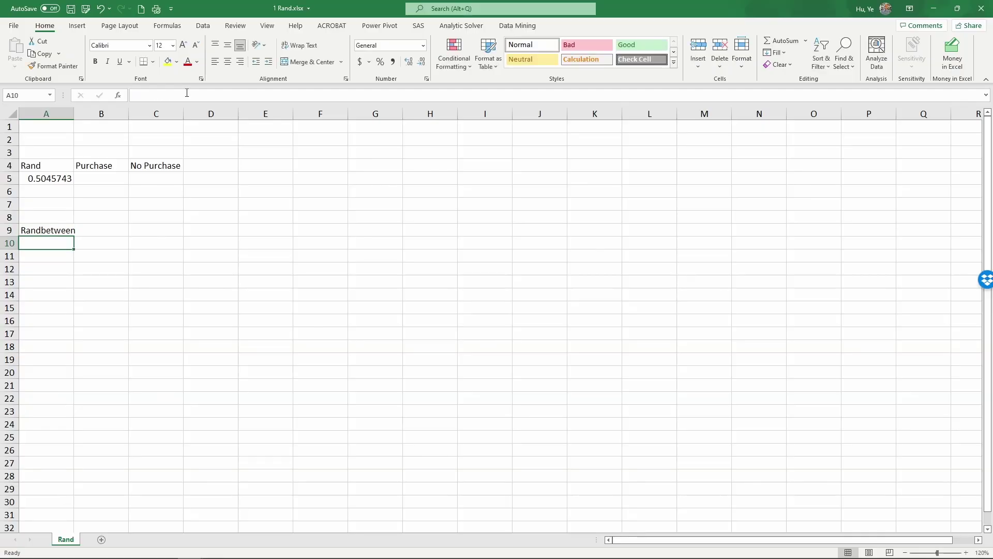
# Step: Recalculate the workbook twice to draw a new random number in cell A5
pyautogui.click(57, 181)
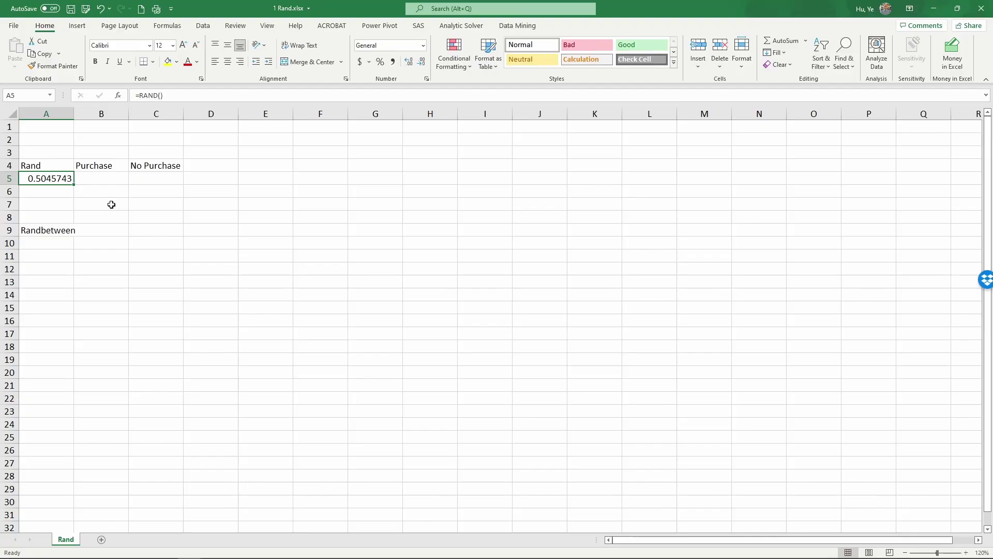
pyautogui.press('F9')
pyautogui.press('F9')
# Step: Highlight the random number cell A5 with a yellow fill
pyautogui.click(102, 181)
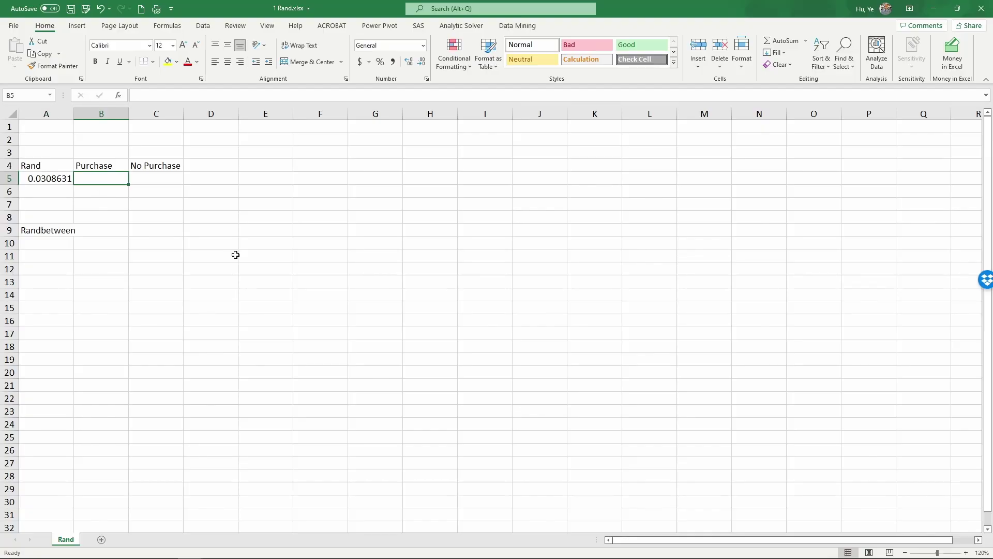
pyautogui.press('Left')
pyautogui.click(166, 61)
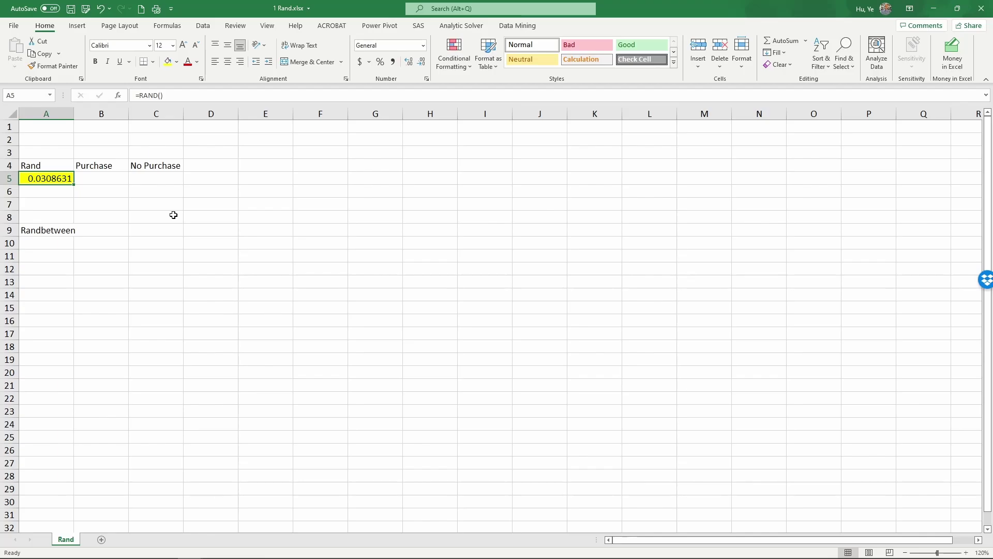
# Step: Write an IF formula in cell B5 that returns "Yes" when A5>0.5 and "No" otherwise
pyautogui.click(116, 177)
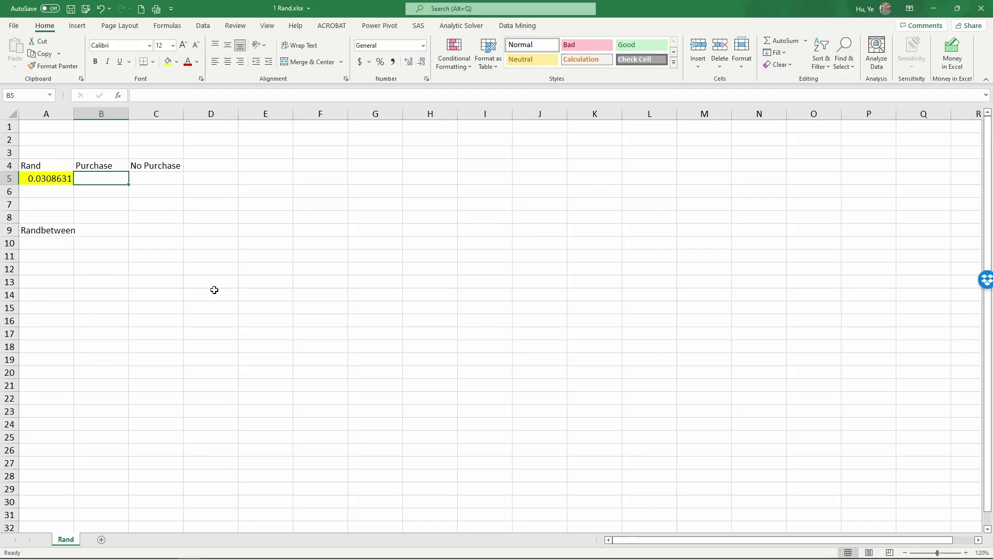
pyautogui.write('=')
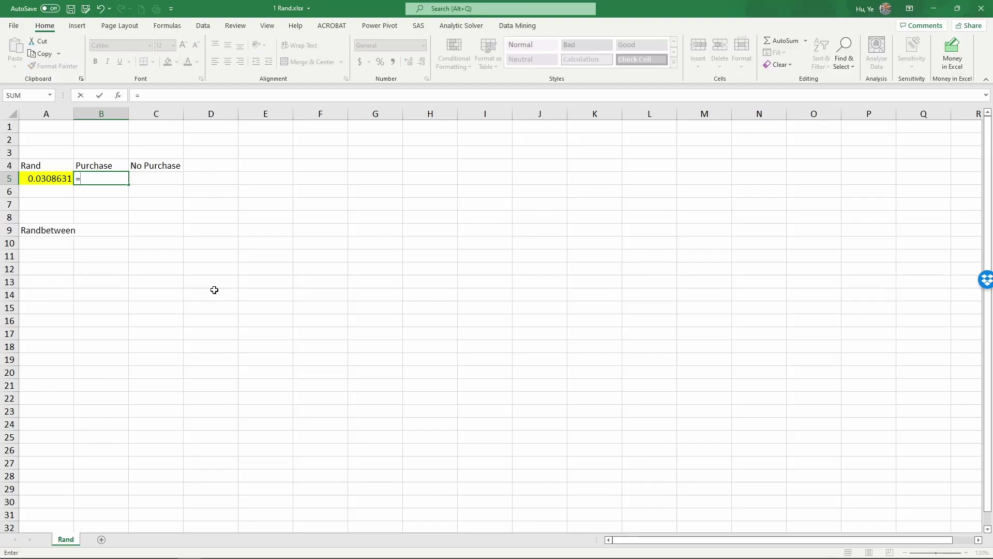
pyautogui.write('if')
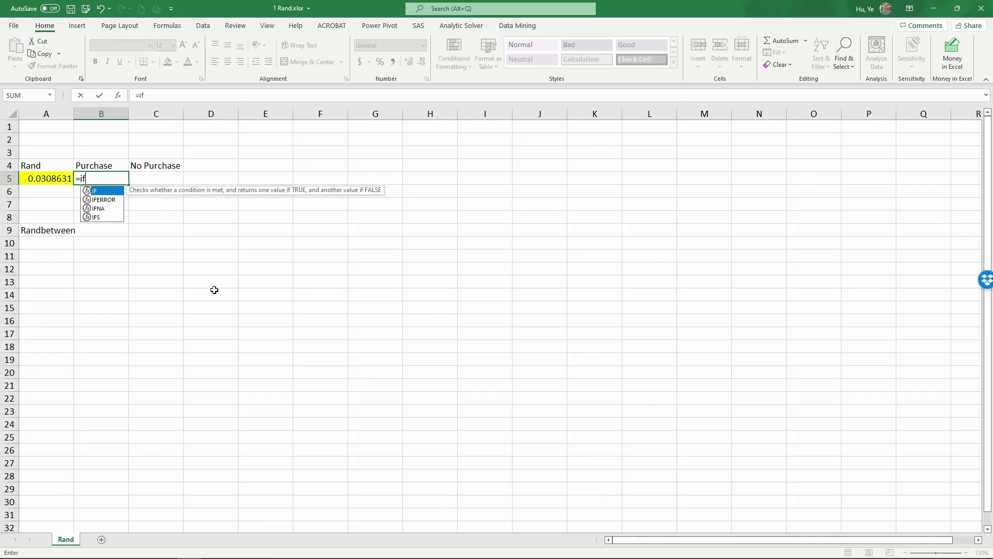
pyautogui.write('(')
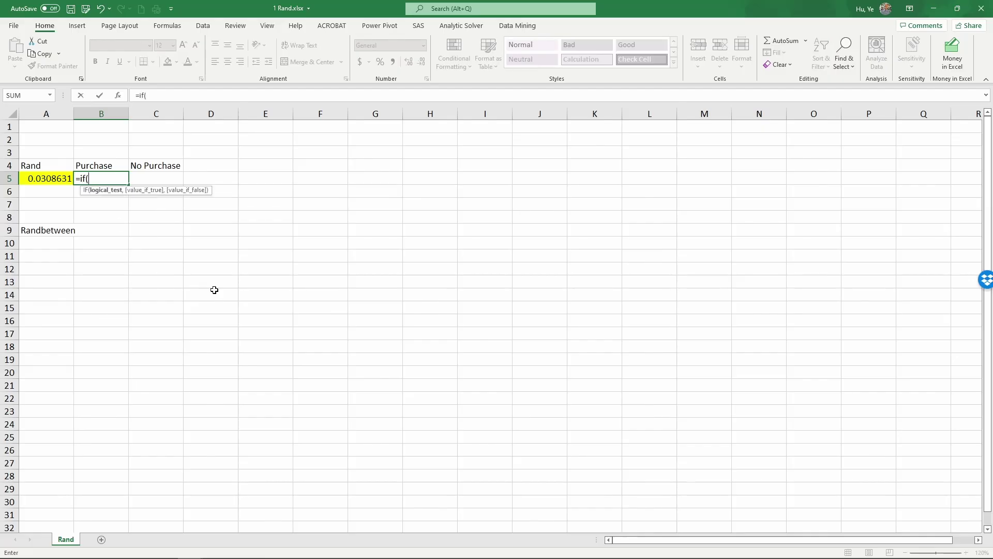
pyautogui.click(50, 176)
pyautogui.write('>0')
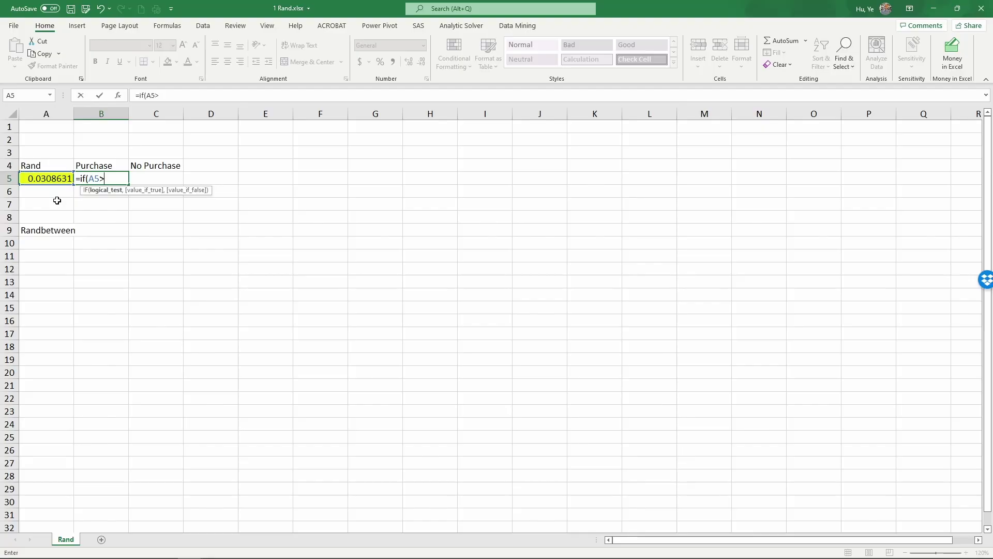
pyautogui.write('.5,"Yes')
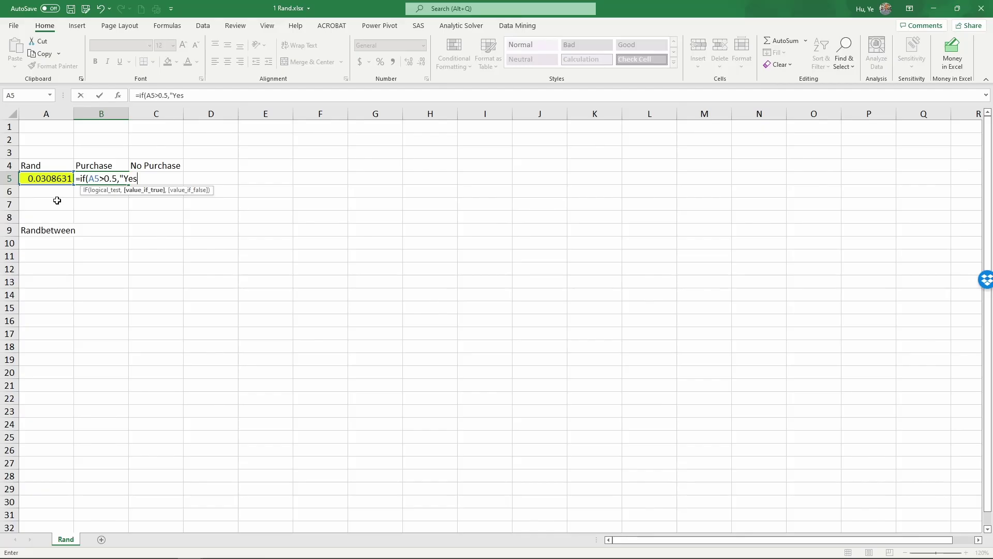
pyautogui.write('","No")')
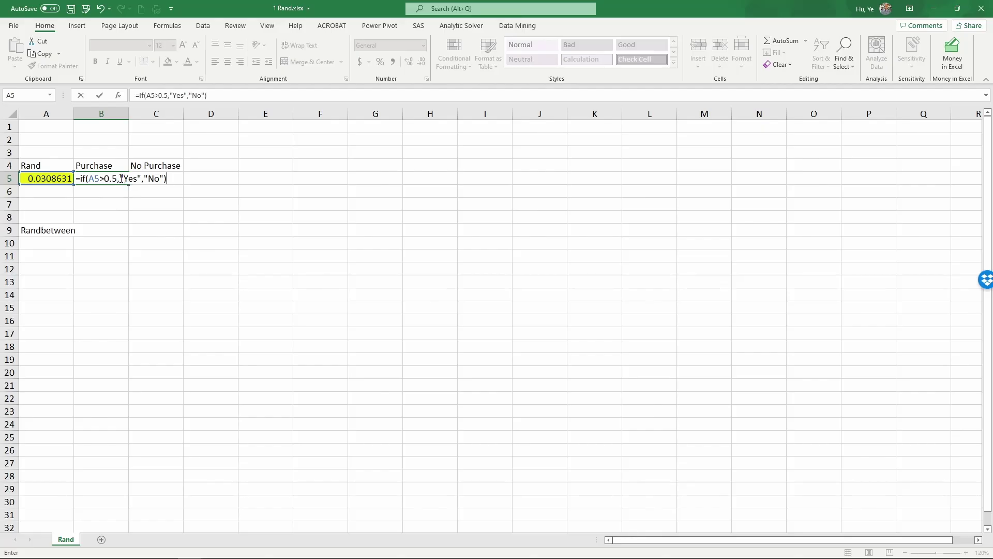
# Step: Replace "Yes" with 1 and "No" with 0 in the IF formula in cell B5 and commit it
pyautogui.moveTo(120, 179); pyautogui.dragTo(140, 181)
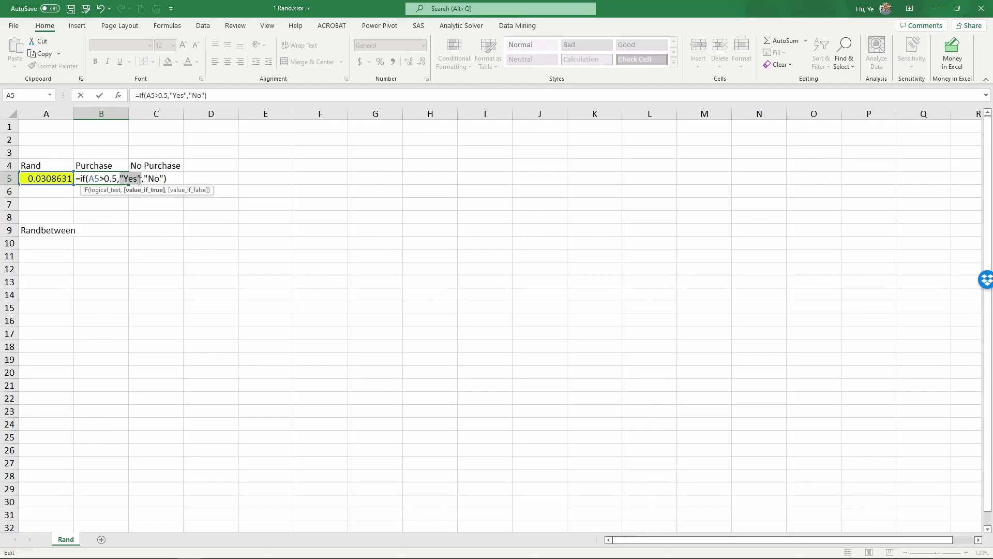
pyautogui.write('1')
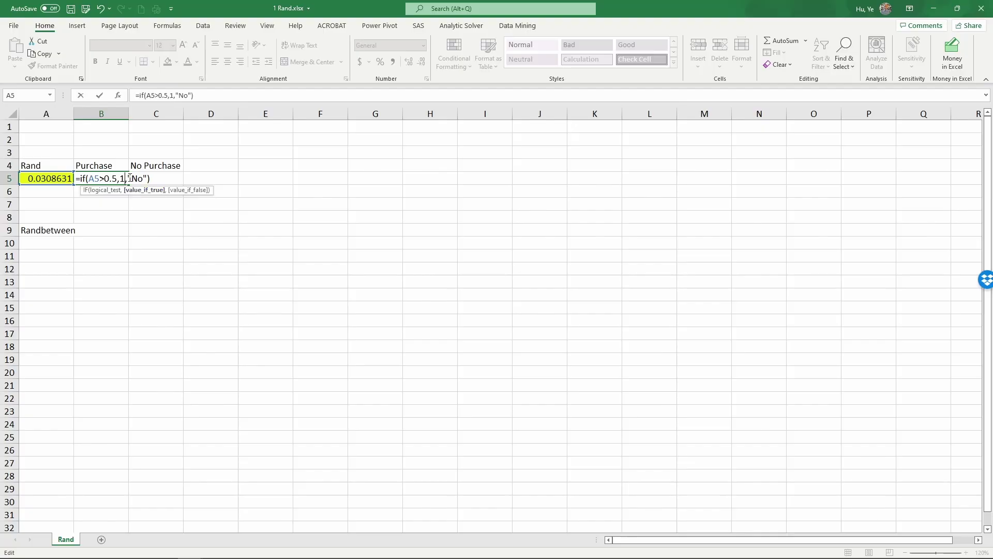
pyautogui.moveTo(128, 179); pyautogui.dragTo(149, 179)
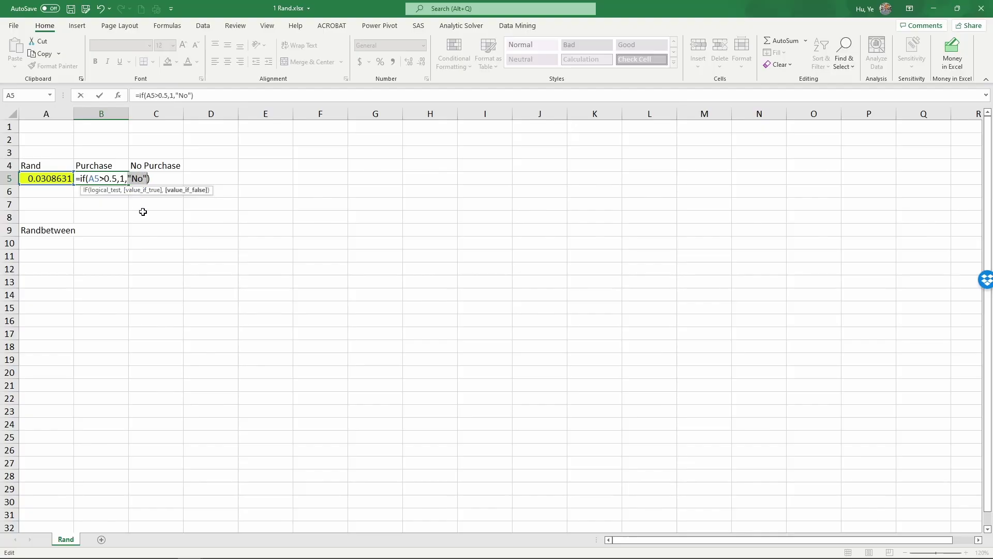
pyautogui.write('0')
pyautogui.press('Return')
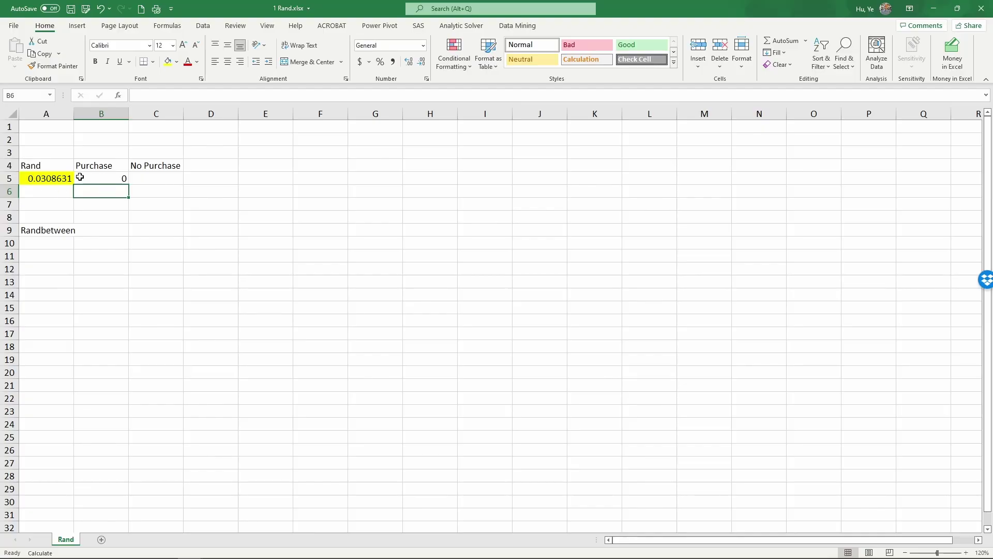
# Step: Enter the formula =1-B5 in cell C5 under No Purchase
pyautogui.click(154, 177)
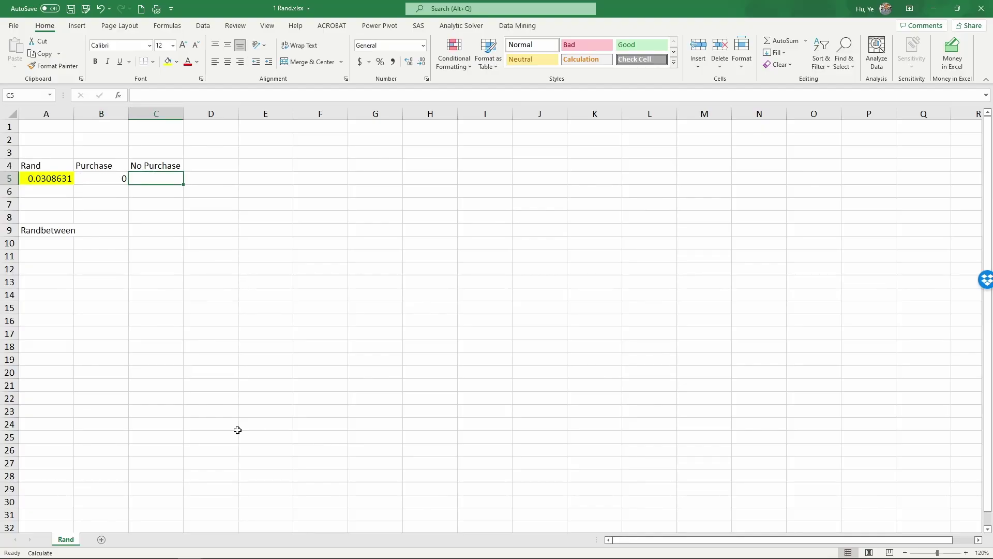
pyautogui.write('=')
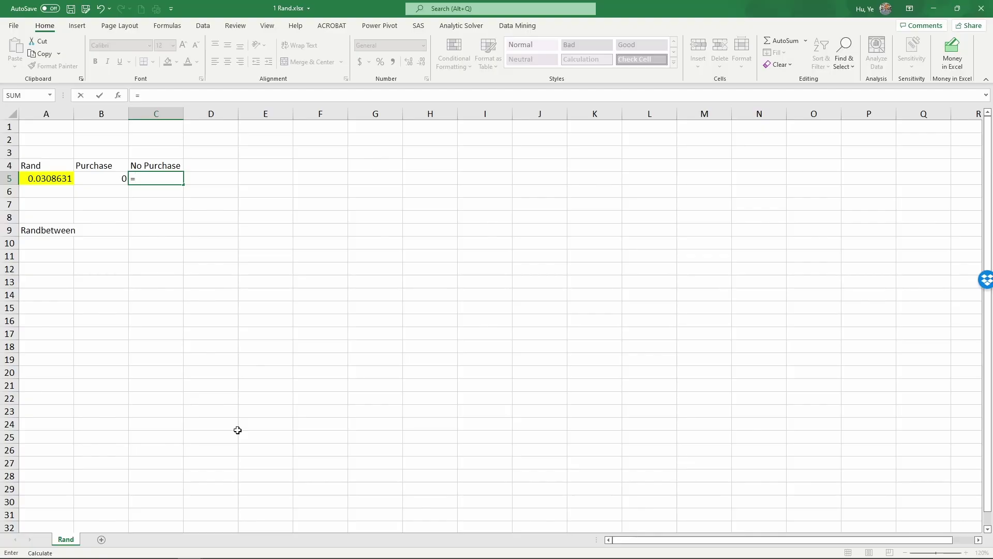
pyautogui.write('11')
pyautogui.press('BackSpace')
pyautogui.write('-')
pyautogui.press('Left')
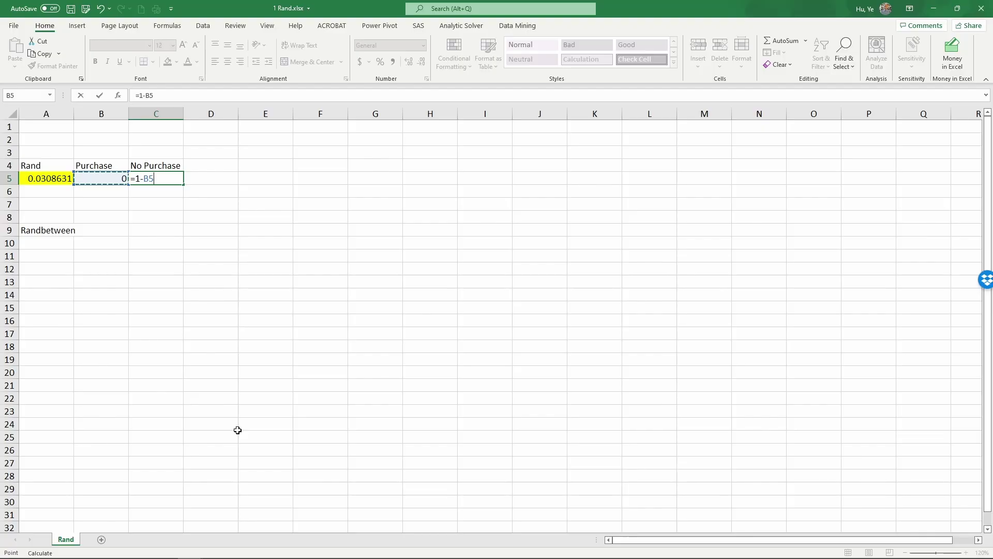
pyautogui.press('Return')
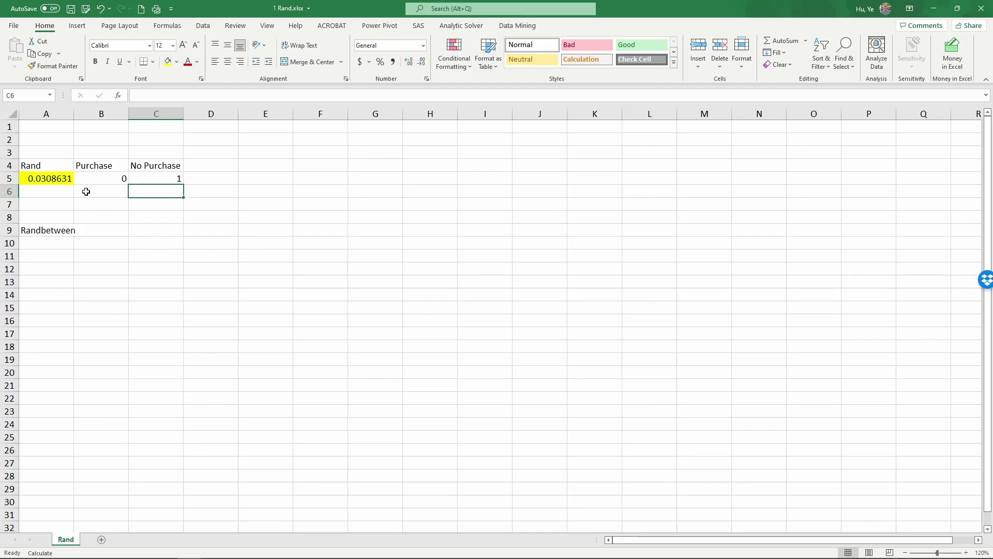
# Step: Recalculate the workbook repeatedly to draw new random numbers and update the Purchase and No Purchase outcomes in row 5
pyautogui.press('F9')
pyautogui.press('F9')
pyautogui.press('F9')
pyautogui.press('F9')
pyautogui.press('F9')
pyautogui.press('F9')
pyautogui.press('F9')
pyautogui.press('F9')
pyautogui.press('F9')
pyautogui.press('F9')
pyautogui.press('F9')
pyautogui.press('F9')
pyautogui.press('F9')
pyautogui.press('F9')
pyautogui.press('F9')
pyautogui.press('F9')
pyautogui.press('F9')
# Step: Enter a purchase probability of 80% in cell A6, below the random number
pyautogui.click(86, 191)
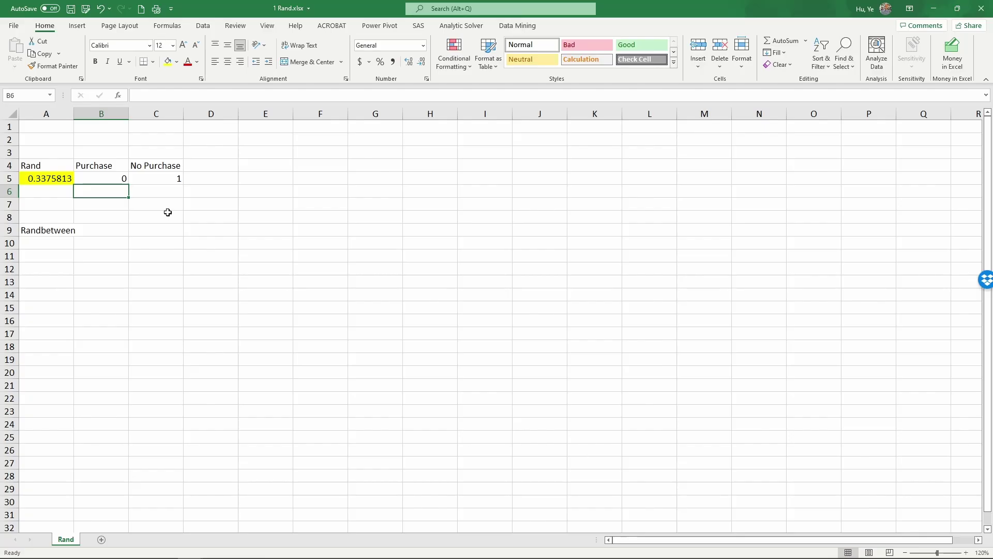
pyautogui.press('Left')
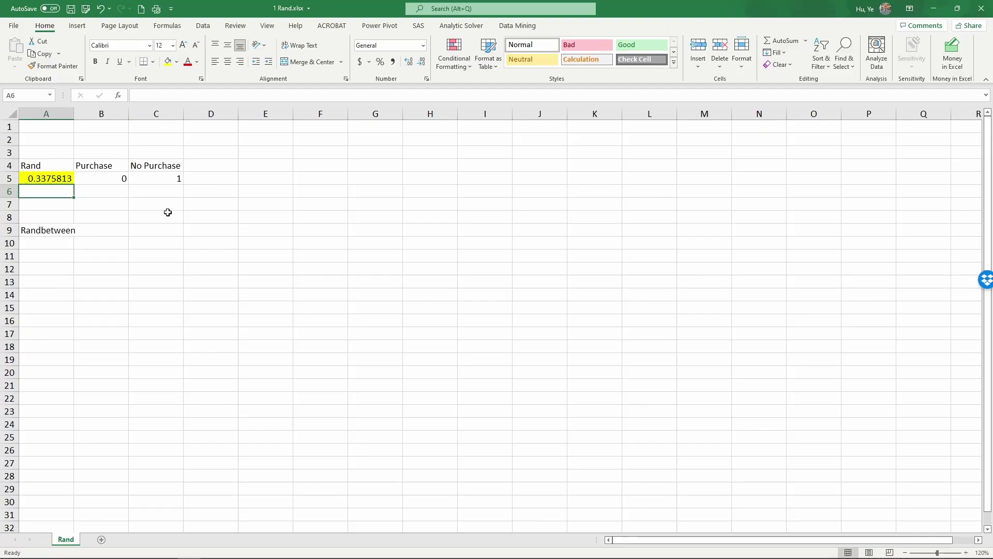
pyautogui.write('80%')
pyautogui.press('Return')
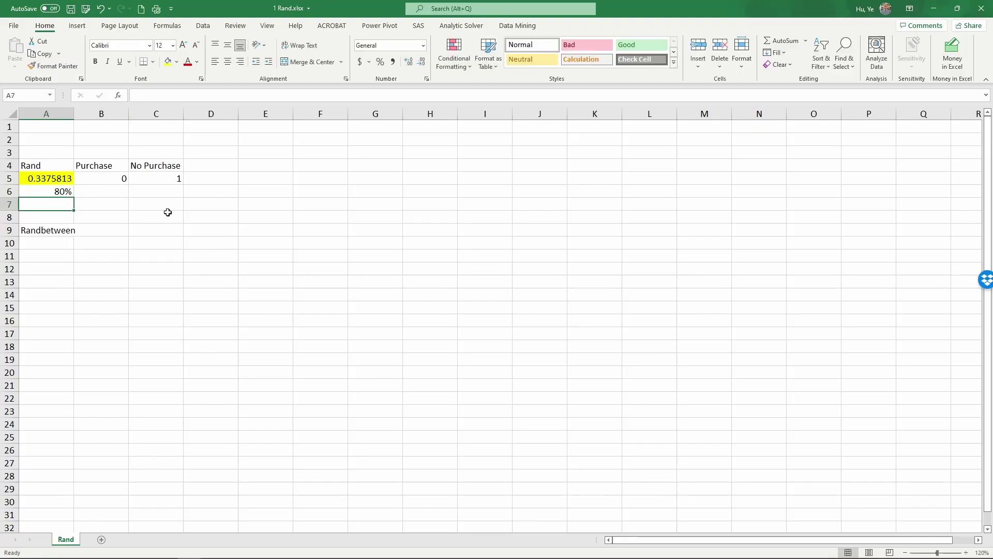
# Step: Write an IF formula in cell B6 that returns 1 when A5>0.2 and 0 otherwise
pyautogui.press('Up')
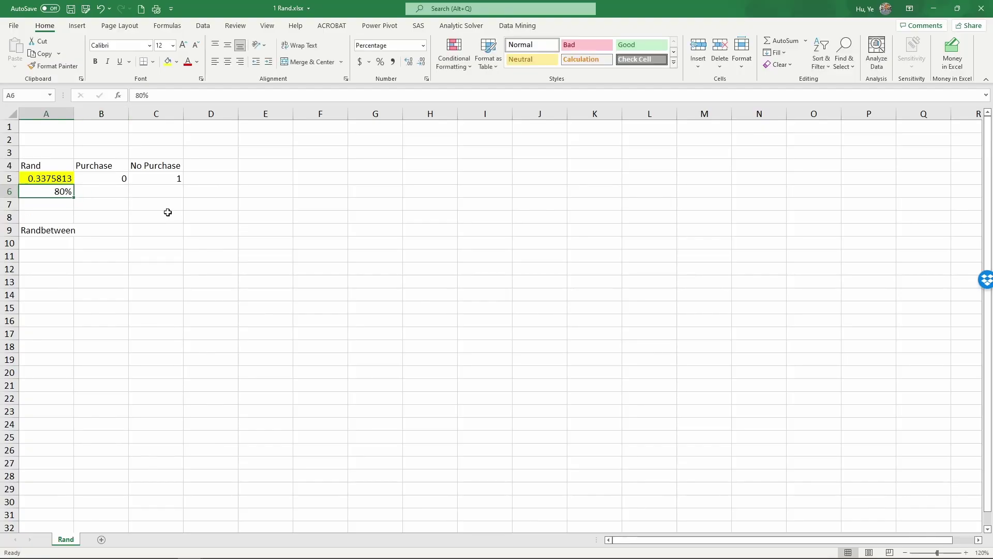
pyautogui.press('Right')
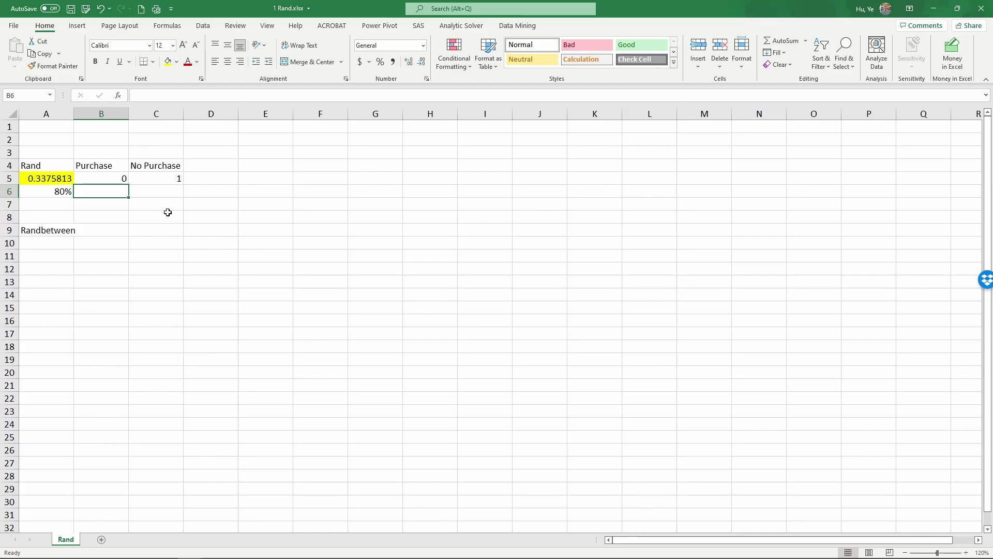
pyautogui.write('=')
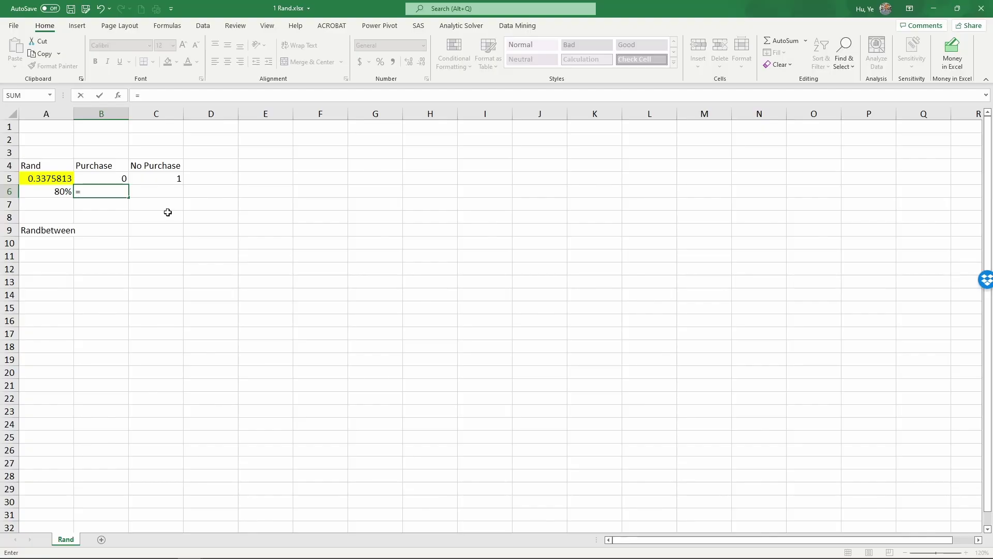
pyautogui.write('if(')
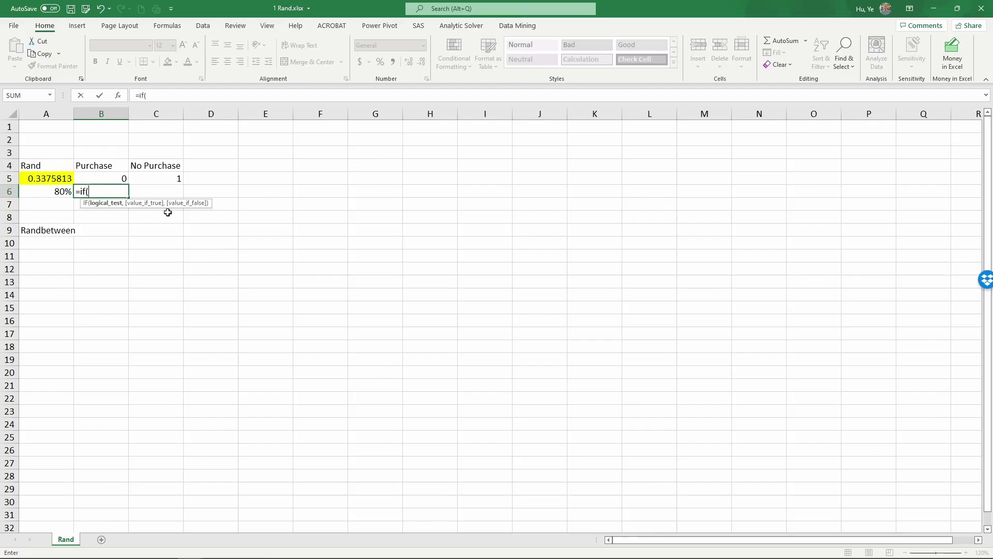
pyautogui.click(33, 179)
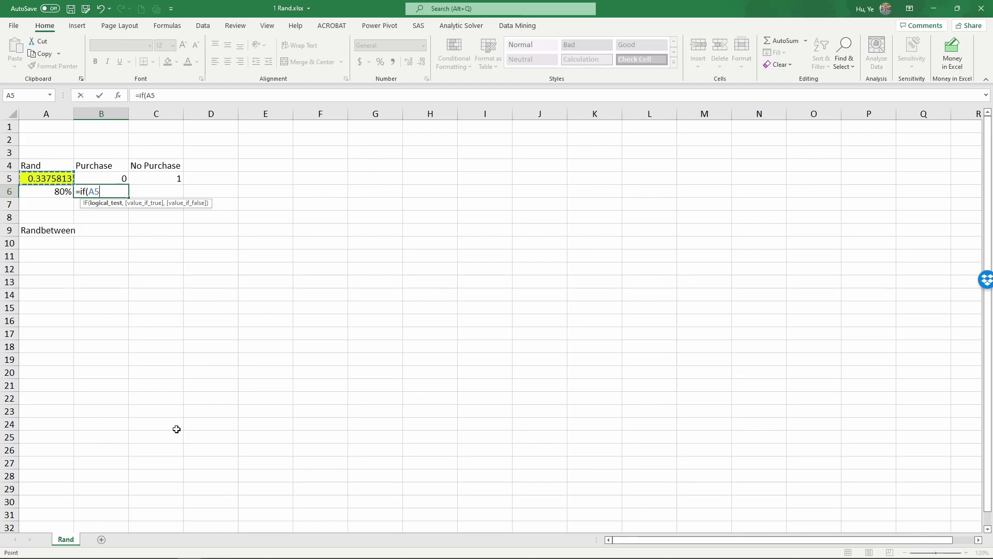
pyautogui.write('>0.2,')
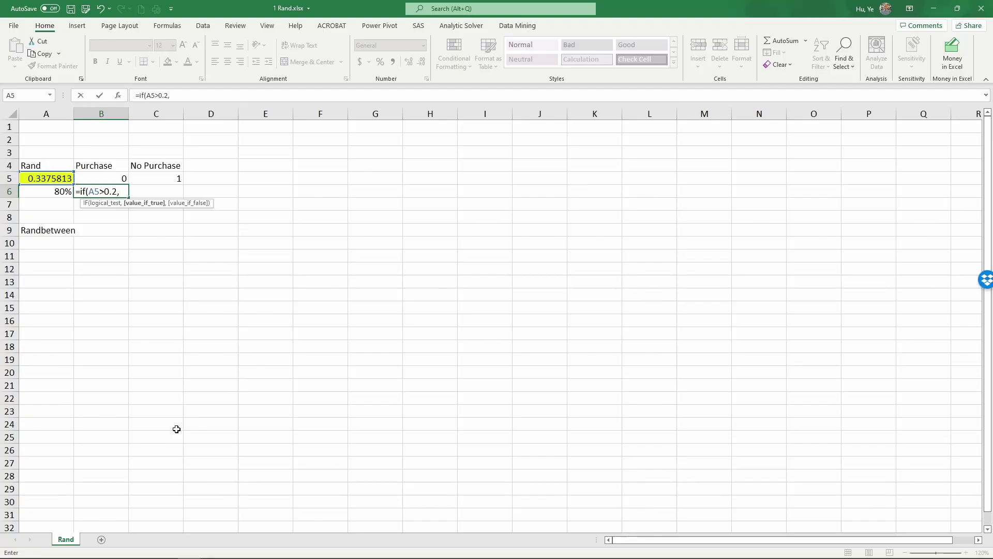
pyautogui.write('1')
pyautogui.write(',0)')
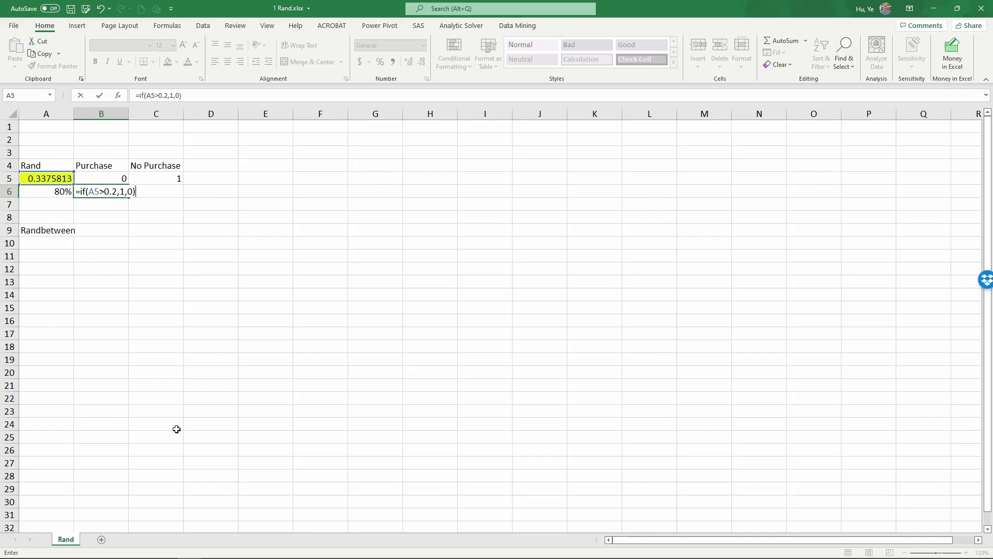
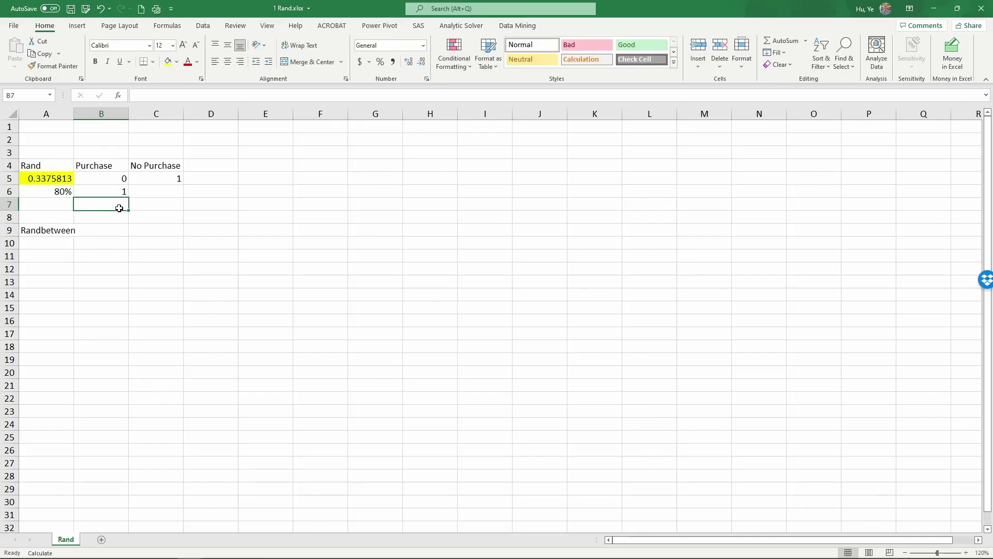
# Step: Enter the formula =1-B6 in cell C6 under No Purchase
pyautogui.click(117, 192)
pyautogui.click(158, 198)
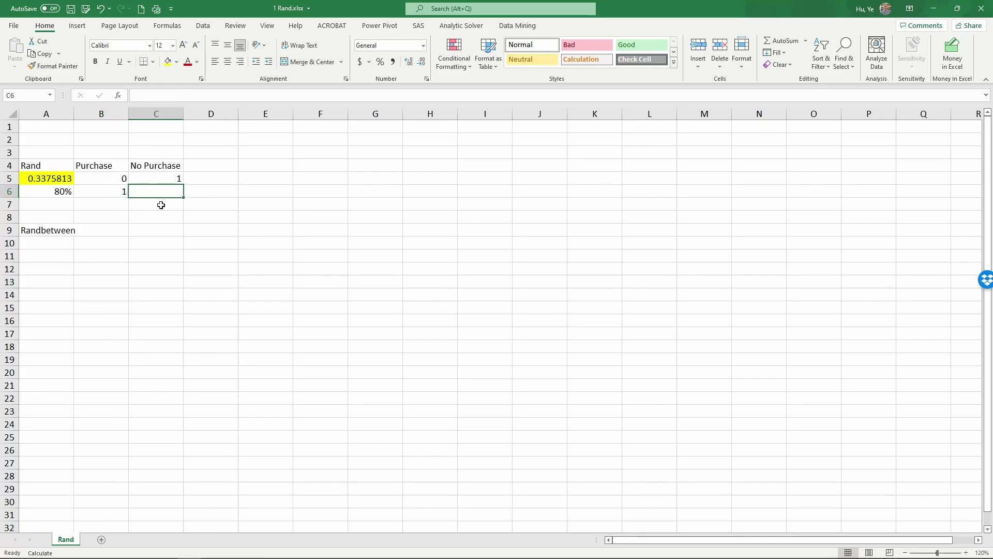
pyautogui.write('=1-')
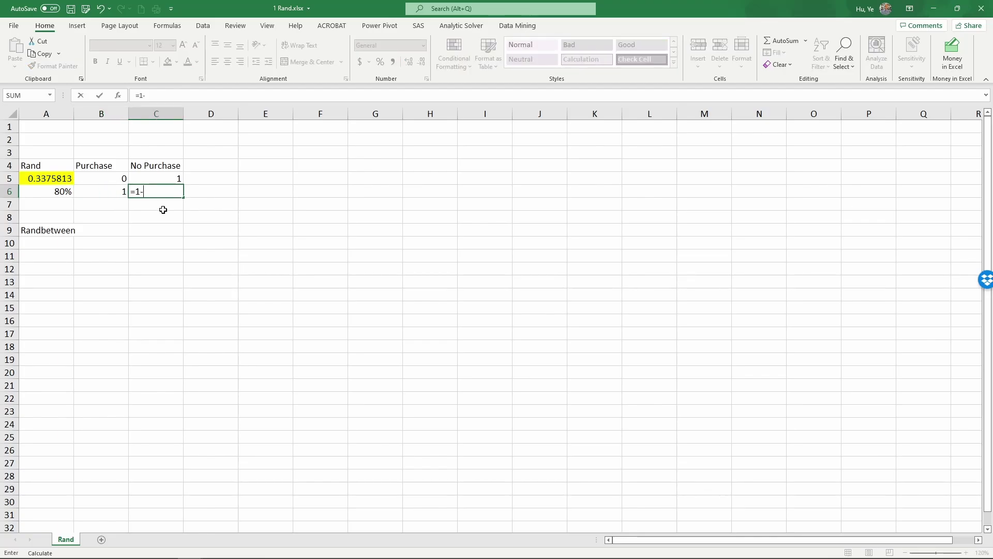
pyautogui.press('Left')
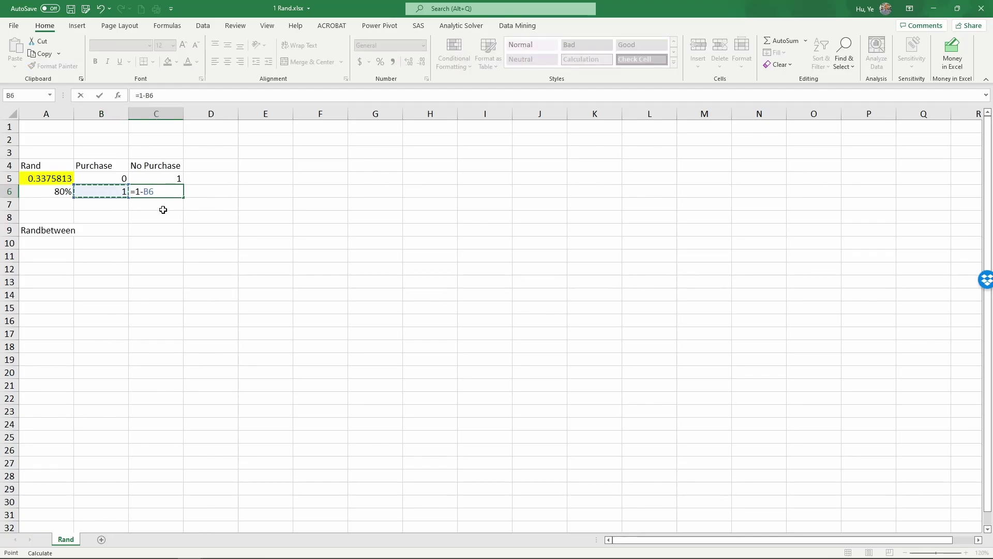
pyautogui.press('Return')
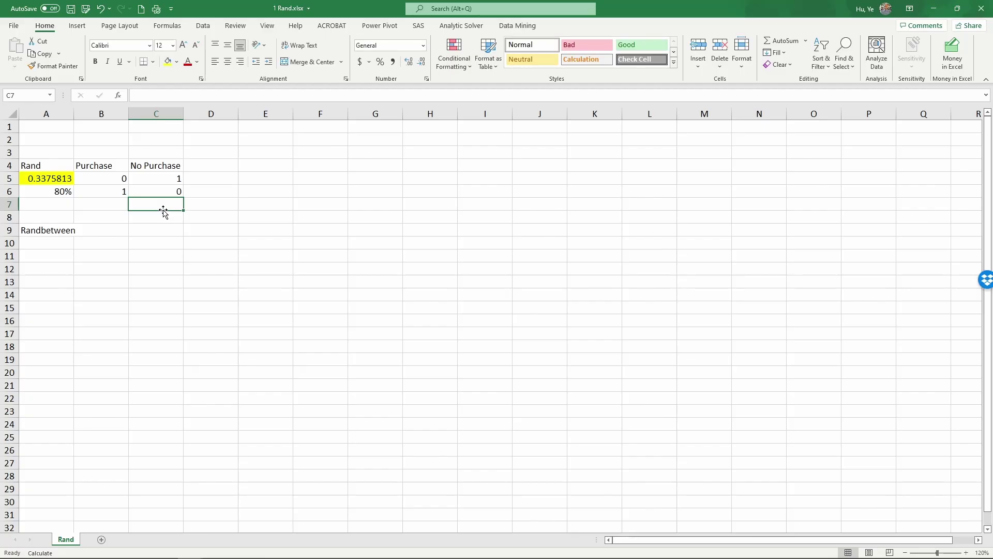
# Step: Review the random number in A5, the 80% probability in A6 and the outcome formulas in B5, B6 and C6
pyautogui.click(39, 178)
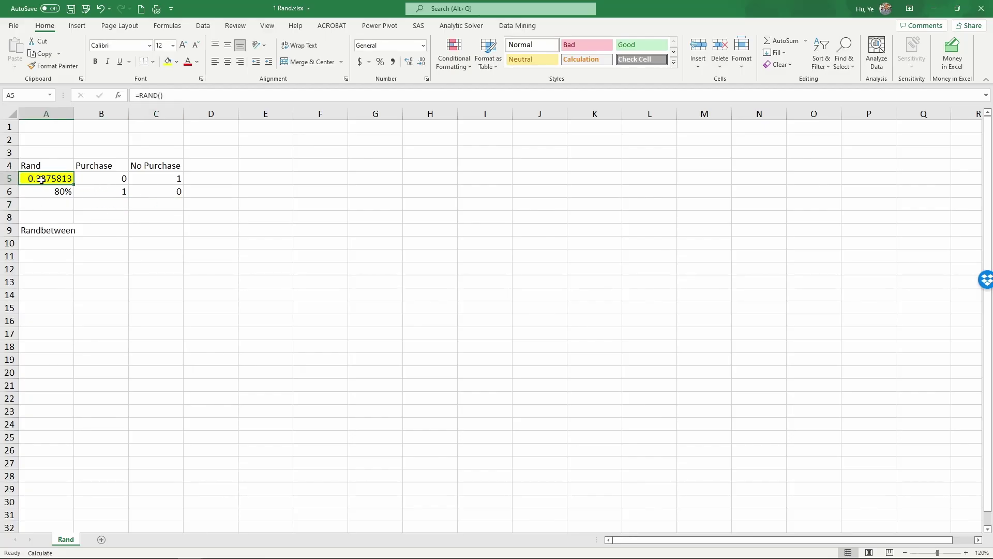
pyautogui.click(106, 176)
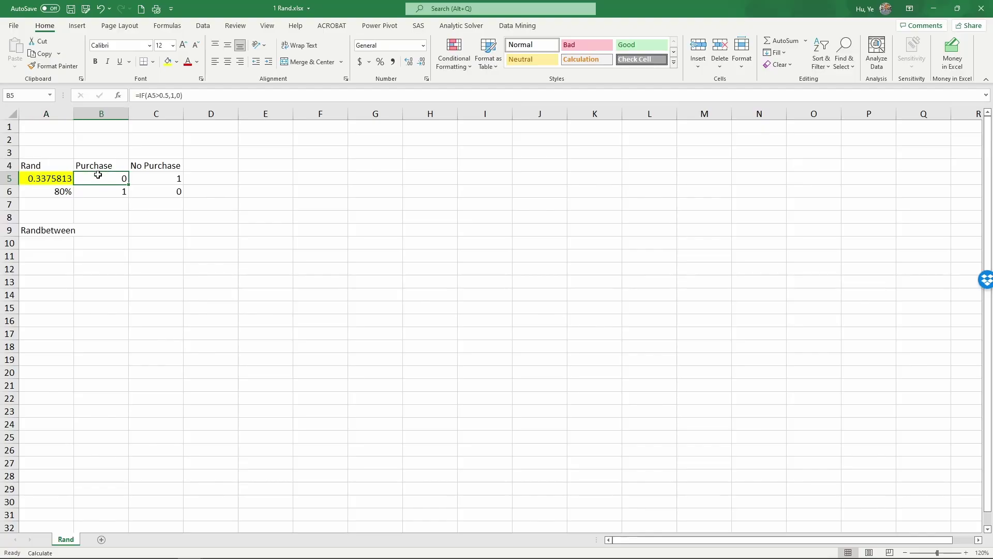
pyautogui.click(64, 191)
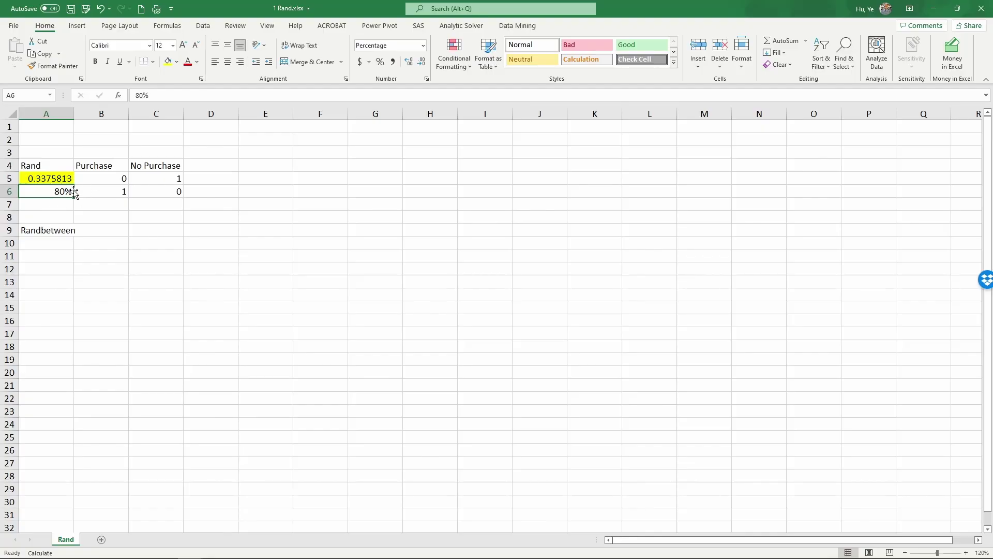
pyautogui.click(49, 177)
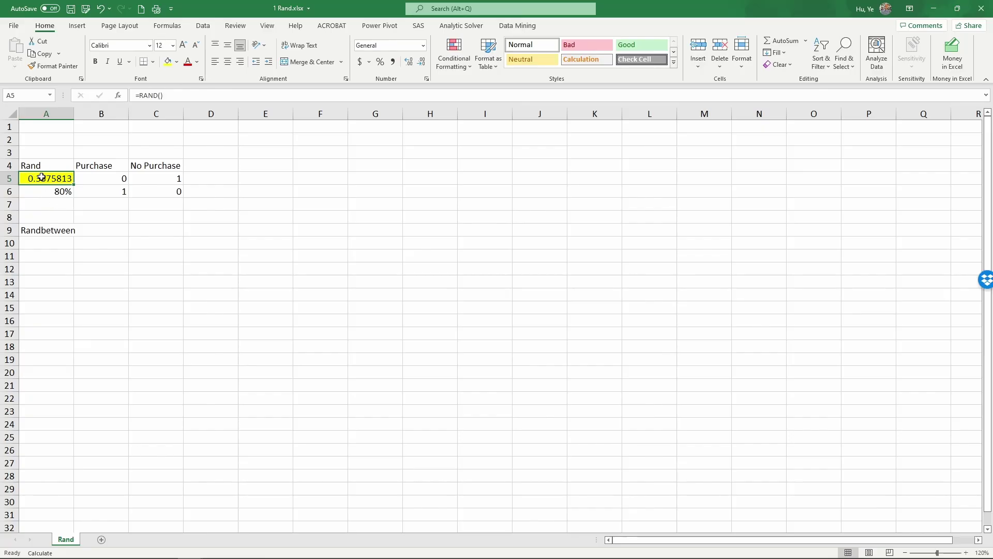
pyautogui.click(107, 190)
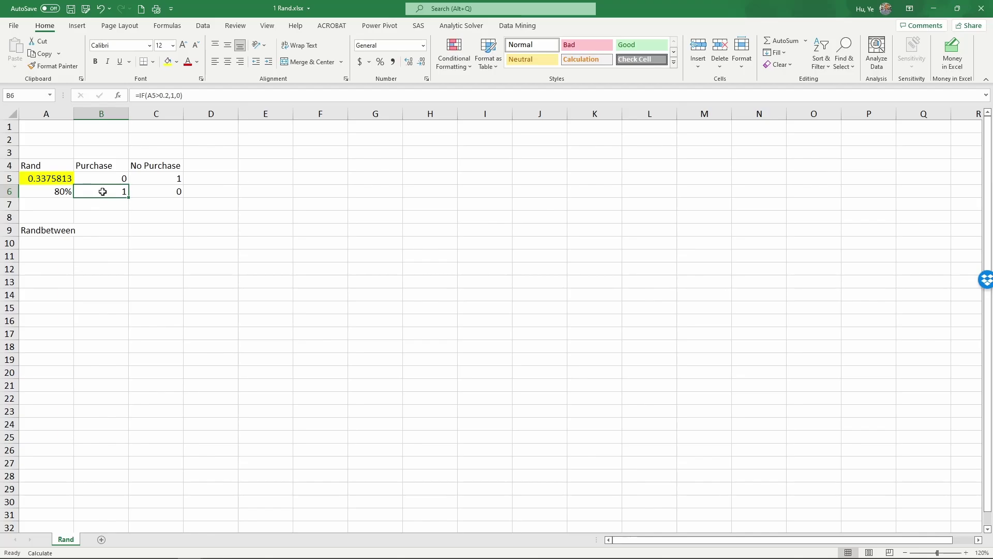
pyautogui.click(148, 192)
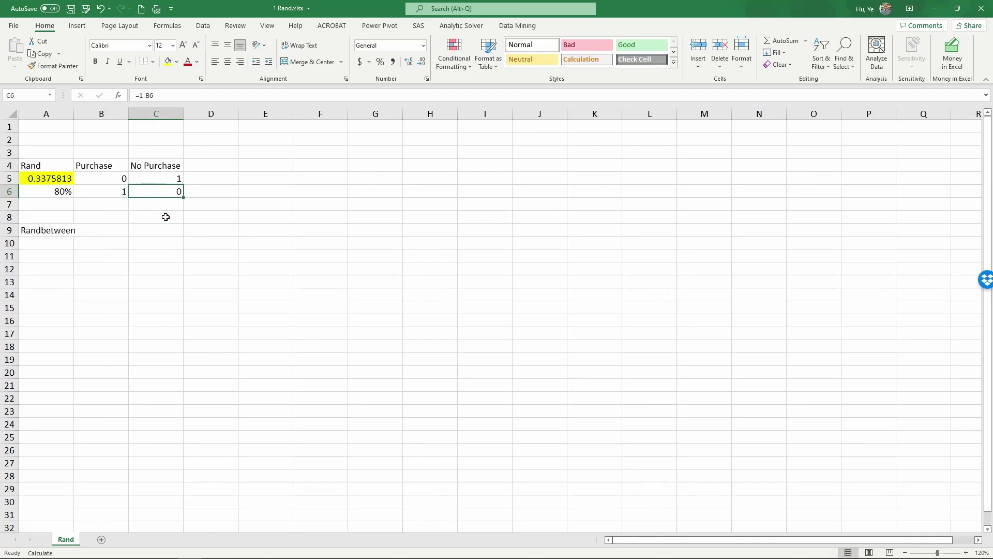
pyautogui.click(64, 185)
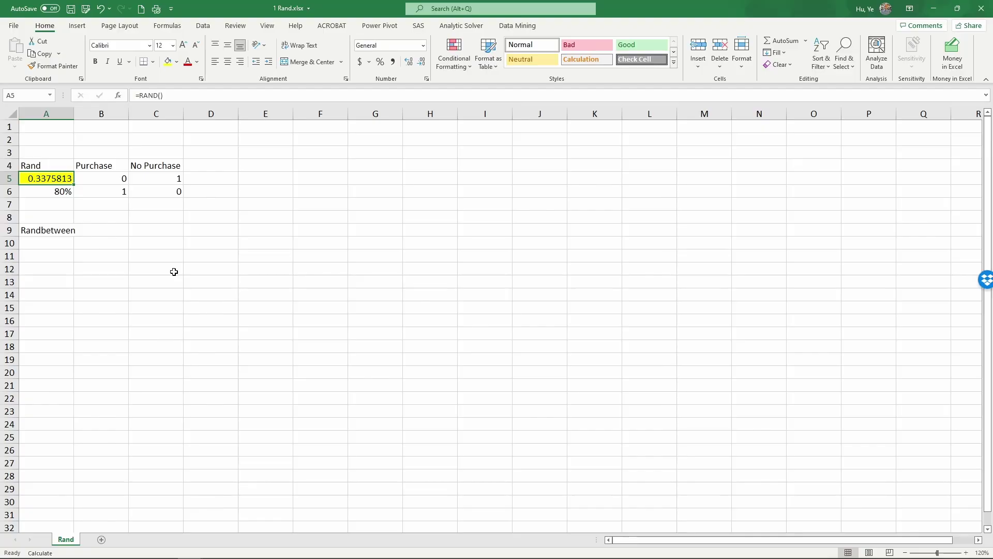
# Step: Enter the formula =RAND()*100 in cell A7 to generate a random number scaled by 100
pyautogui.press('Down')
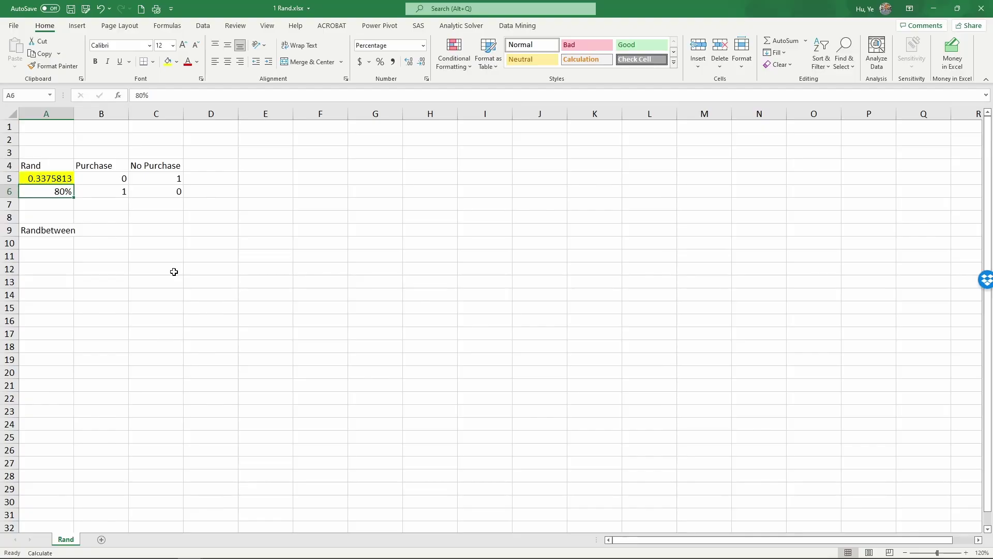
pyautogui.press('Down')
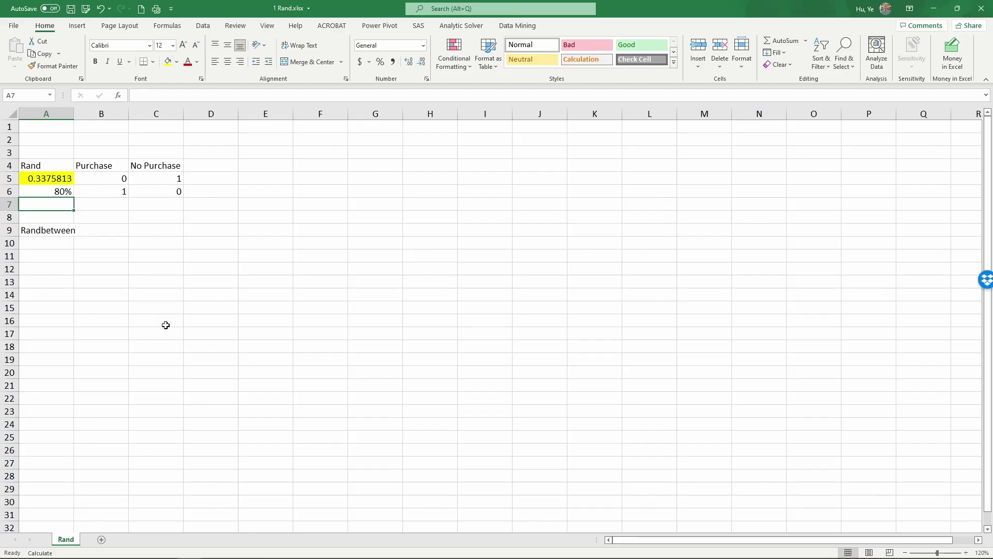
pyautogui.write('=')
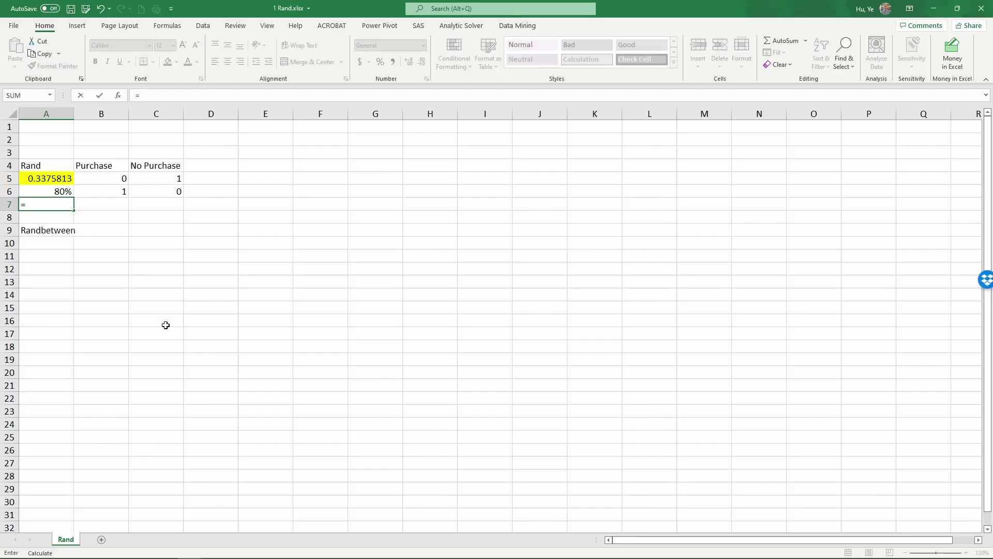
pyautogui.write('rand')
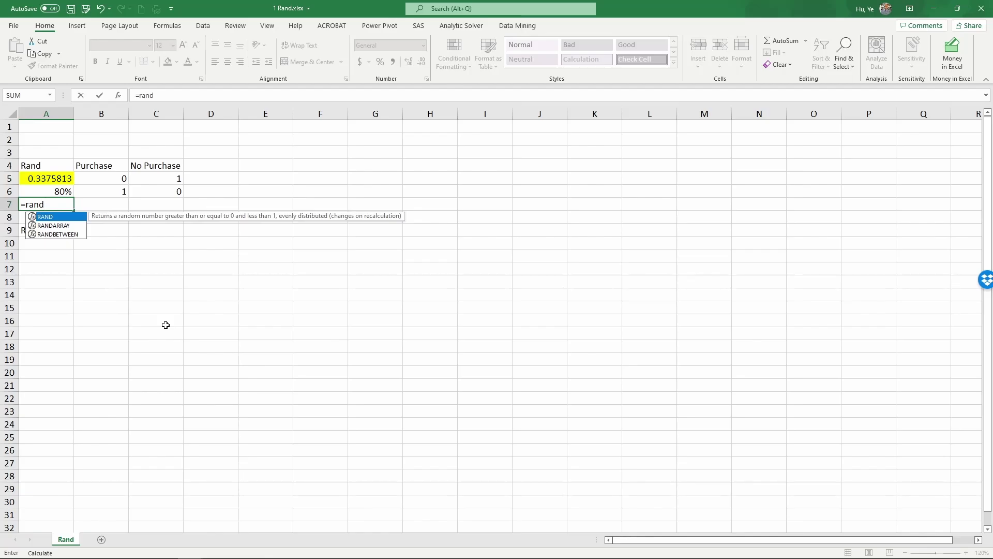
pyautogui.write('()')
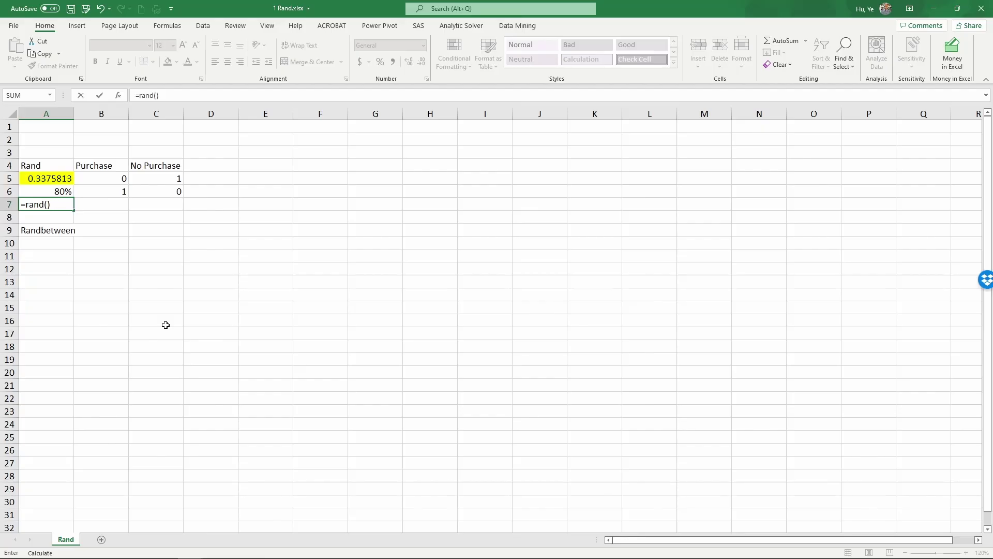
pyautogui.write('*100')
pyautogui.press('Return')
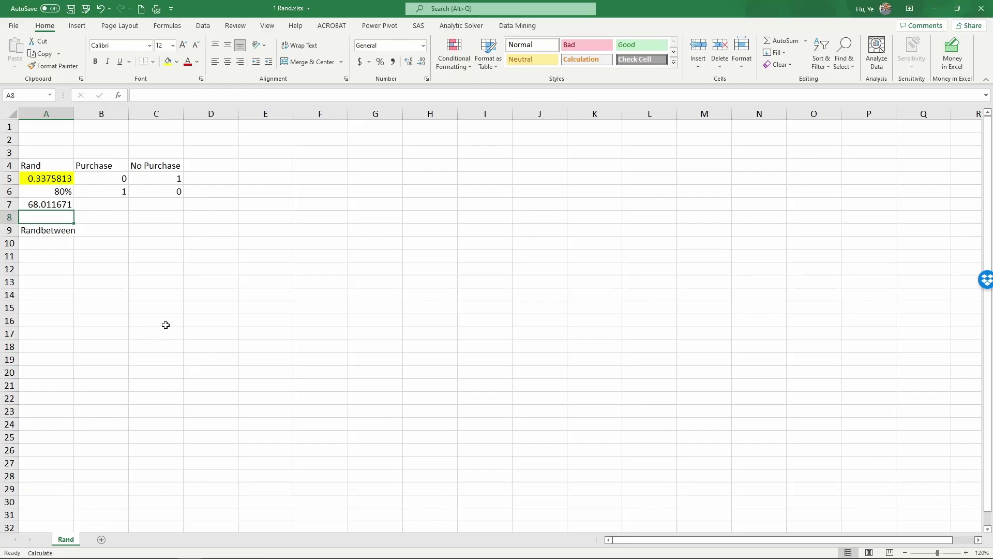
# Step: Label the random number ranges beside A7 by entering 0-1 in cell C7 and 0-100 in cell D7
pyautogui.click(48, 204)
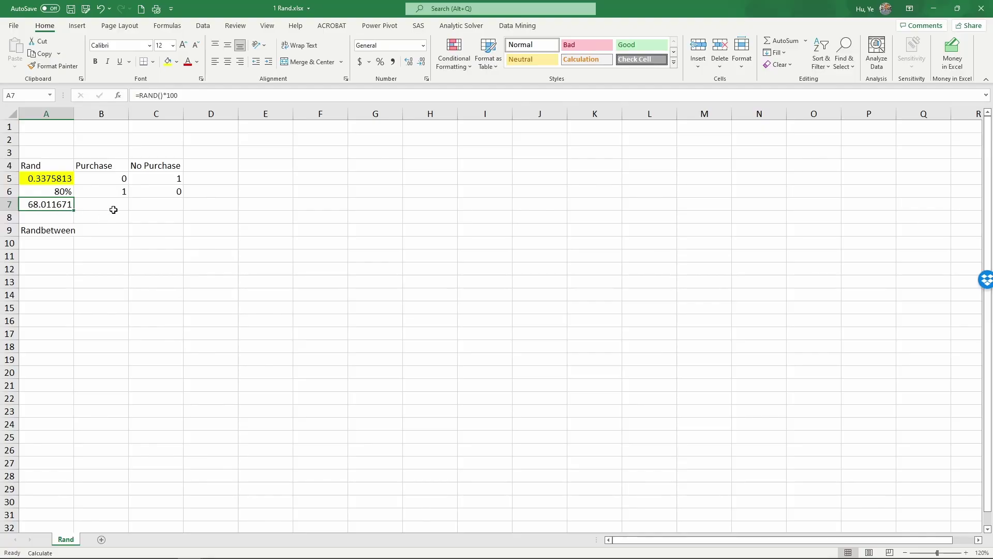
pyautogui.click(146, 204)
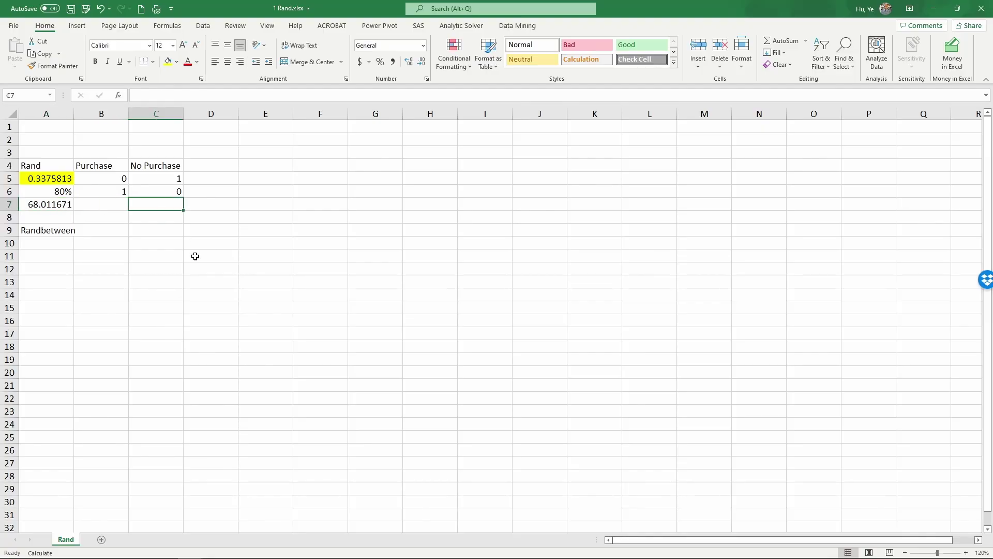
pyautogui.write('0-1')
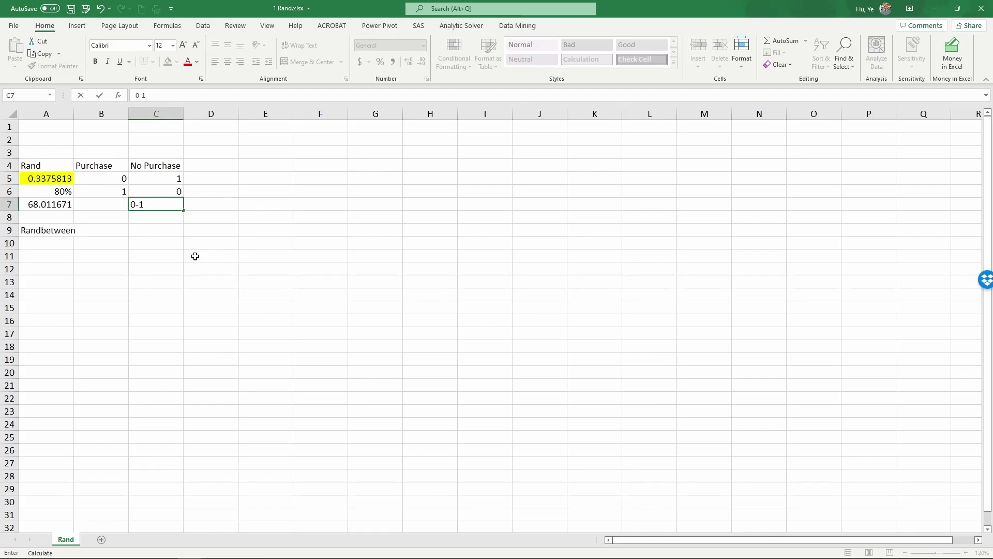
pyautogui.press('Tab')
pyautogui.write('1')
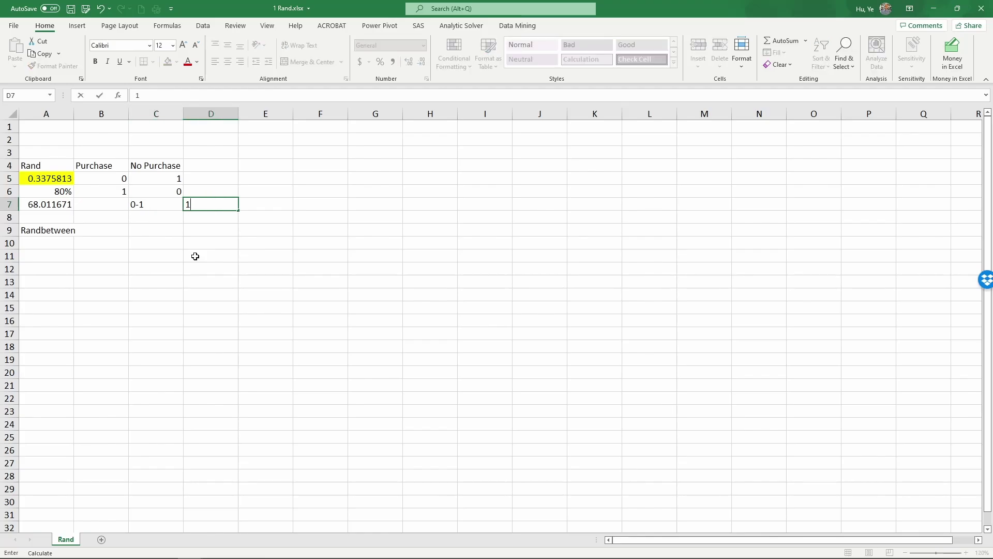
pyautogui.press('BackSpace')
pyautogui.write('01')
pyautogui.press('BackSpace')
pyautogui.write('-100')
pyautogui.press('Return')
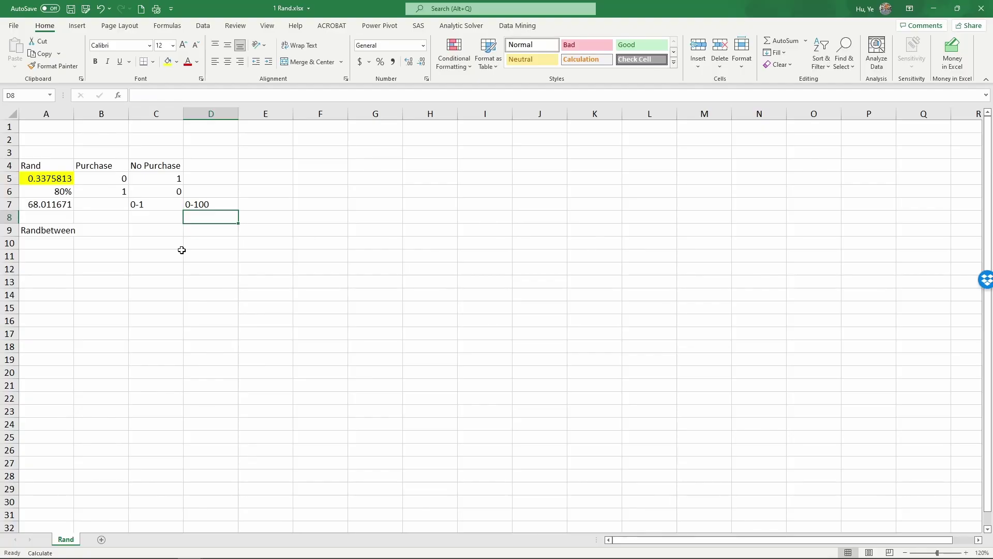
# Step: Recalculate the sheet repeatedly to observe how the RAND value in A5 and the scaled value in A7 change
pyautogui.press('F9')
pyautogui.press('F9')
pyautogui.press('F9')
pyautogui.press('F9')
pyautogui.press('F9')
pyautogui.press('F9')
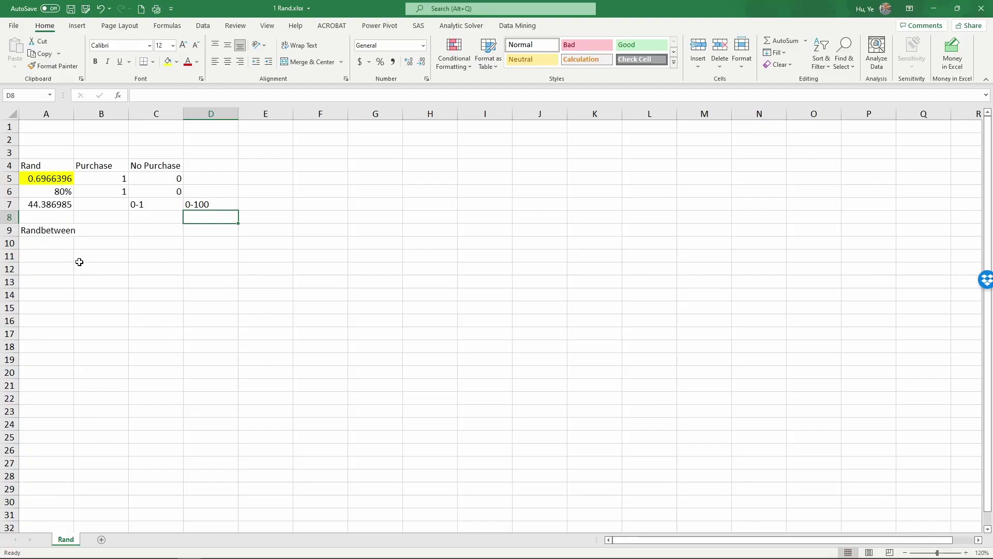
# Step: Enter the formula =RANDBETWEEN(5,50) in cell A10 under the Randbetween label
pyautogui.click(63, 241)
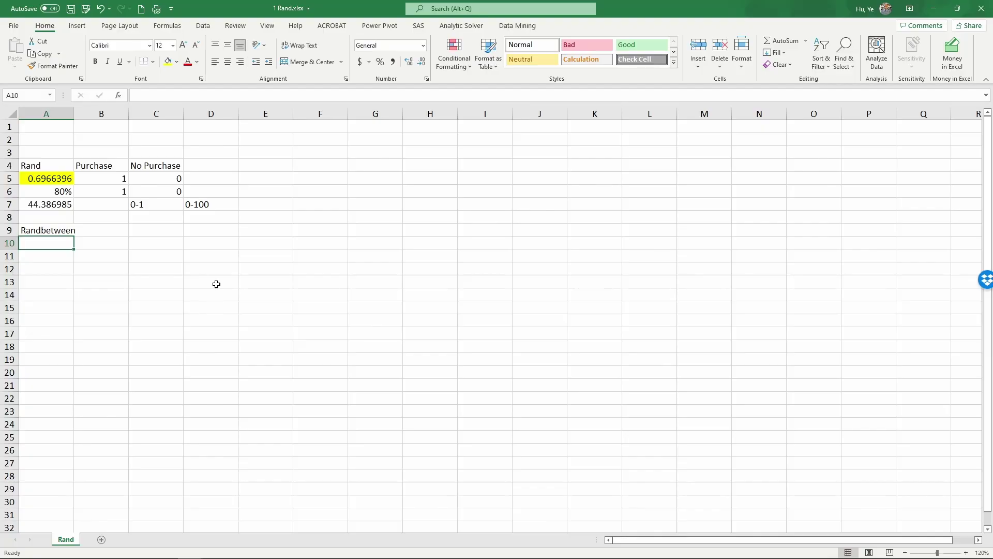
pyautogui.write('=')
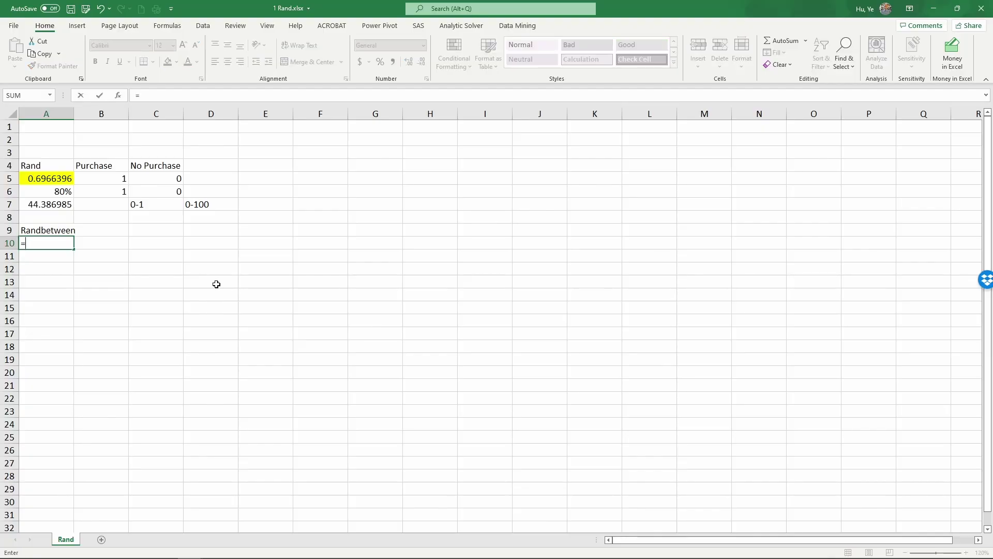
pyautogui.write('rand')
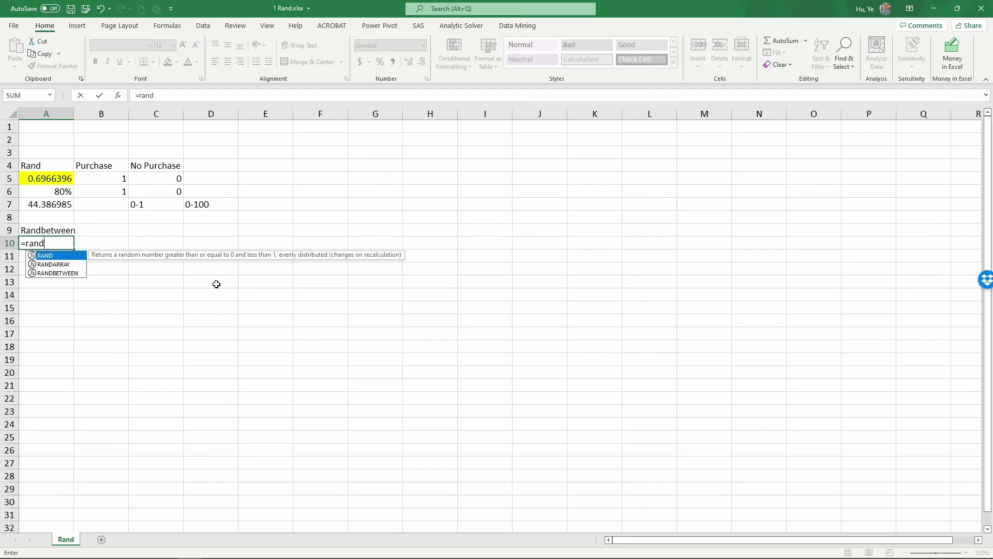
pyautogui.write('between(')
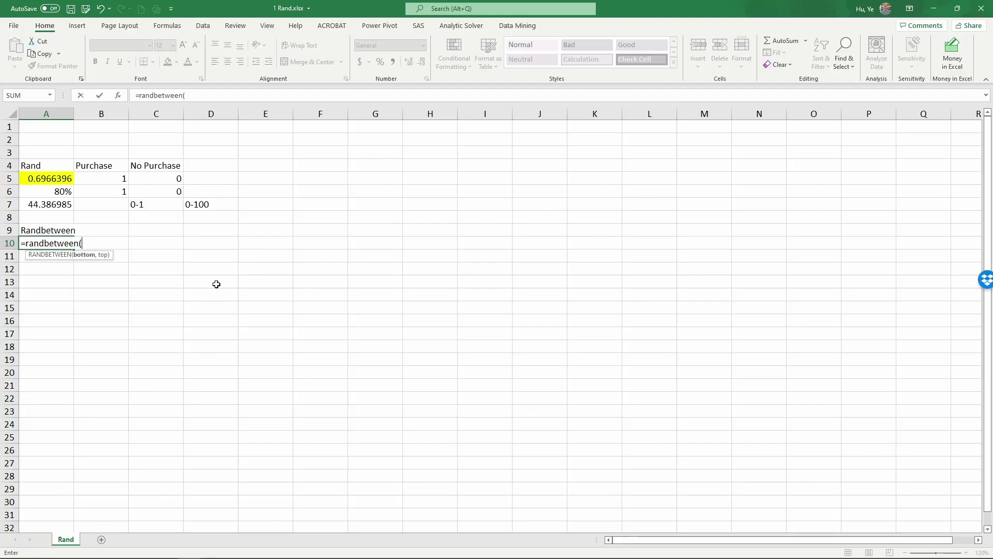
pyautogui.write('5,50)')
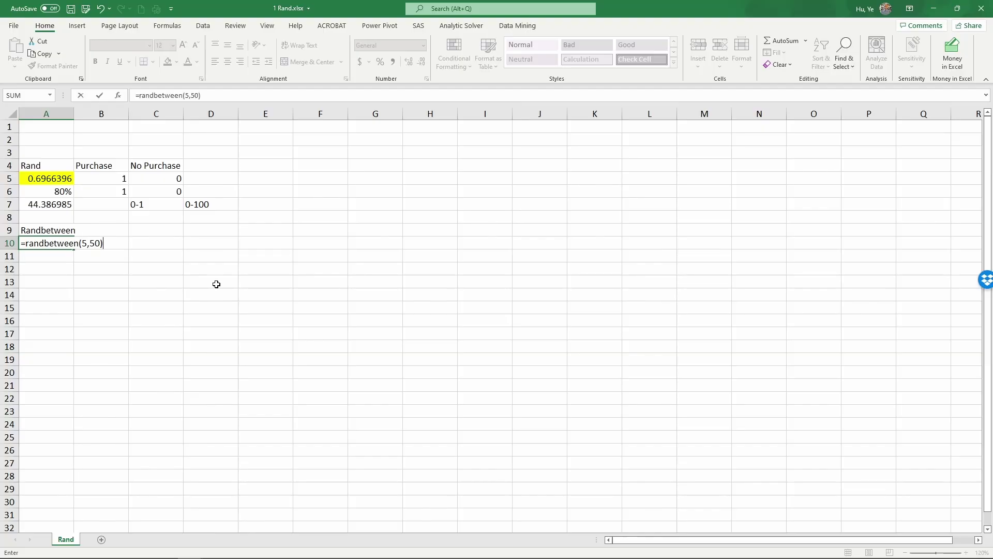
pyautogui.press('Return')
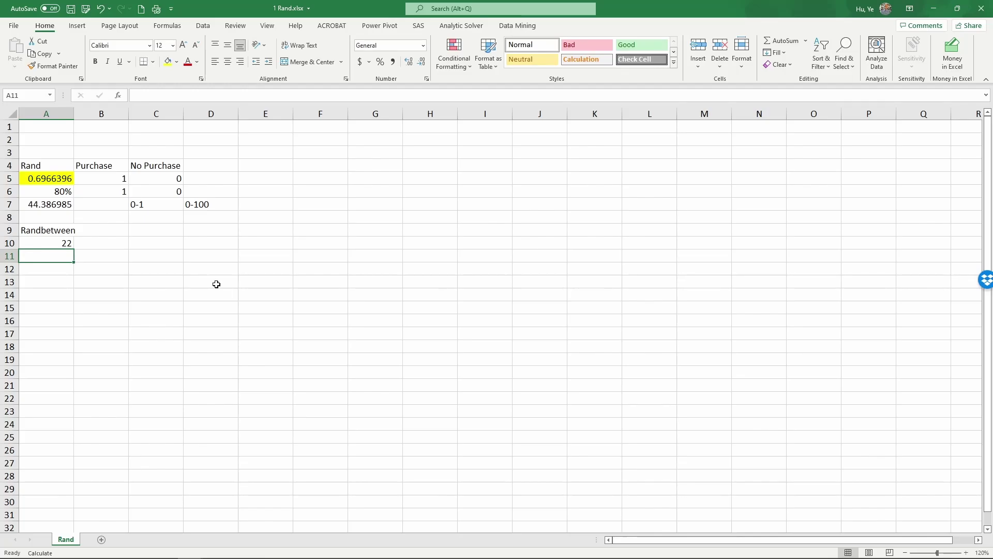
# Step: Recalculate the sheet many times to observe the random integers generated in cell A10
pyautogui.press('F9')
pyautogui.press('F9')
pyautogui.press('F9')
pyautogui.press('F9')
pyautogui.press('F9')
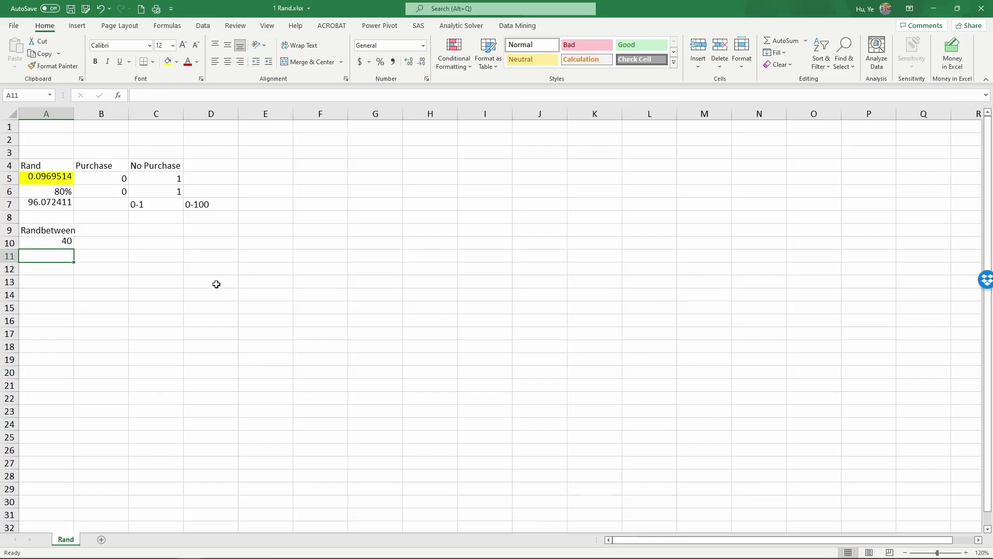
pyautogui.press('F9')
pyautogui.press('F9')
pyautogui.press('F9')
pyautogui.press('F9')
pyautogui.press('F9')
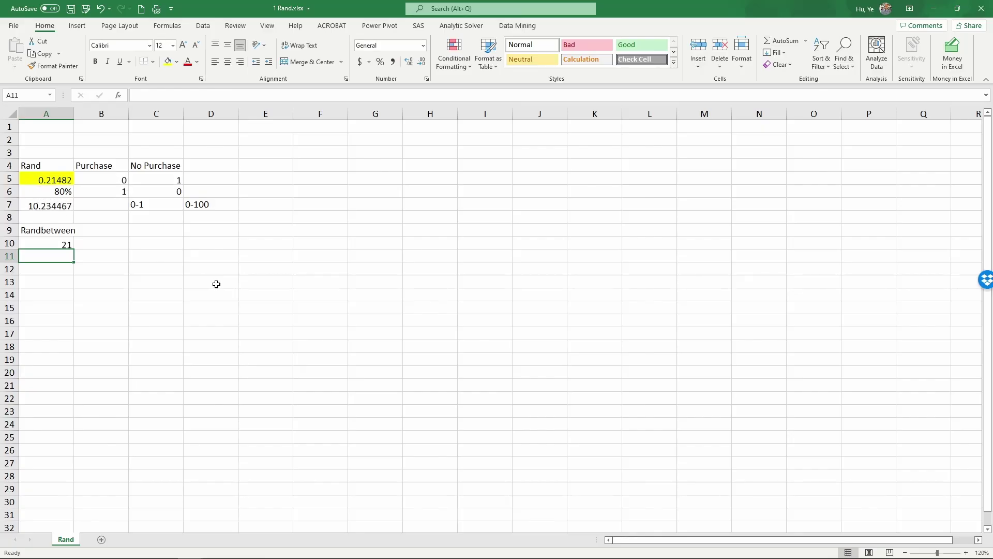
pyautogui.press('F9')
pyautogui.press('F9')
pyautogui.press('F9')
pyautogui.press('F9')
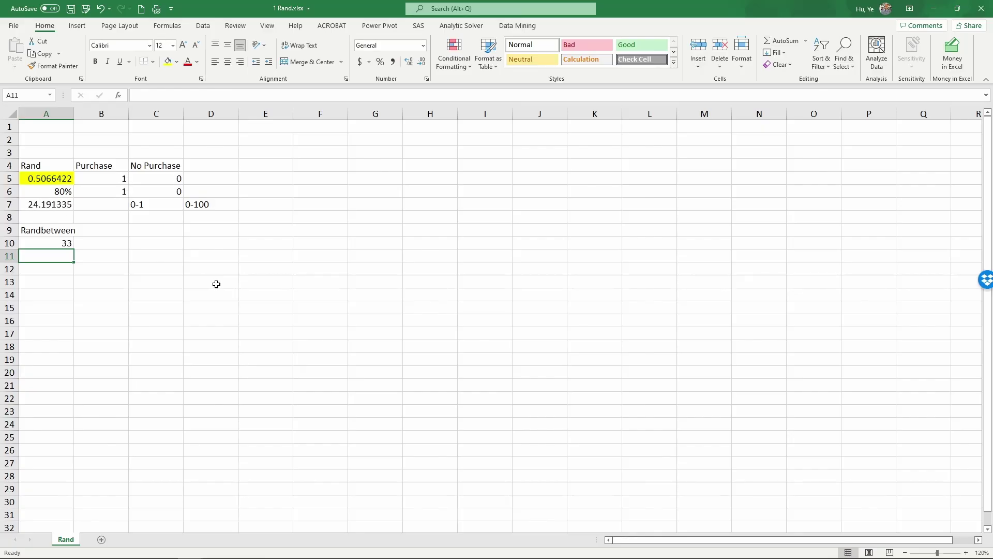
pyautogui.press('F9')
pyautogui.press('F9')
# Step: Enter the label Rand Normal in cell A12
pyautogui.press('Down')
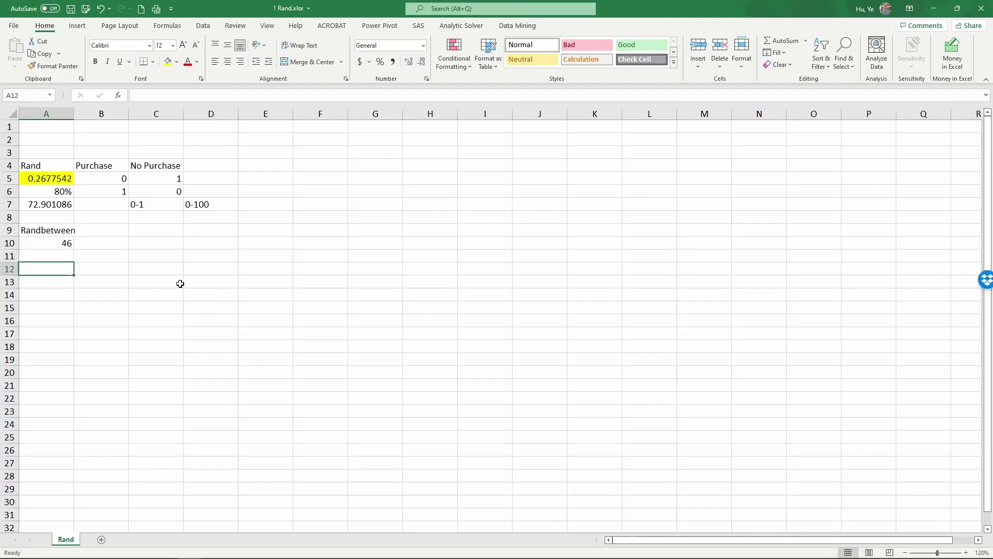
pyautogui.write('Rand')
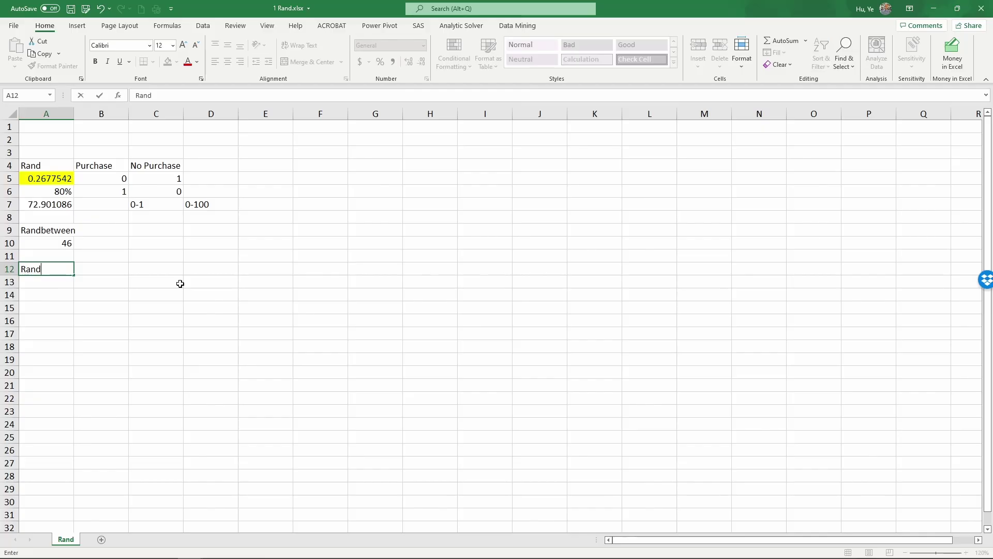
pyautogui.write(' Normal')
pyautogui.press('Return')
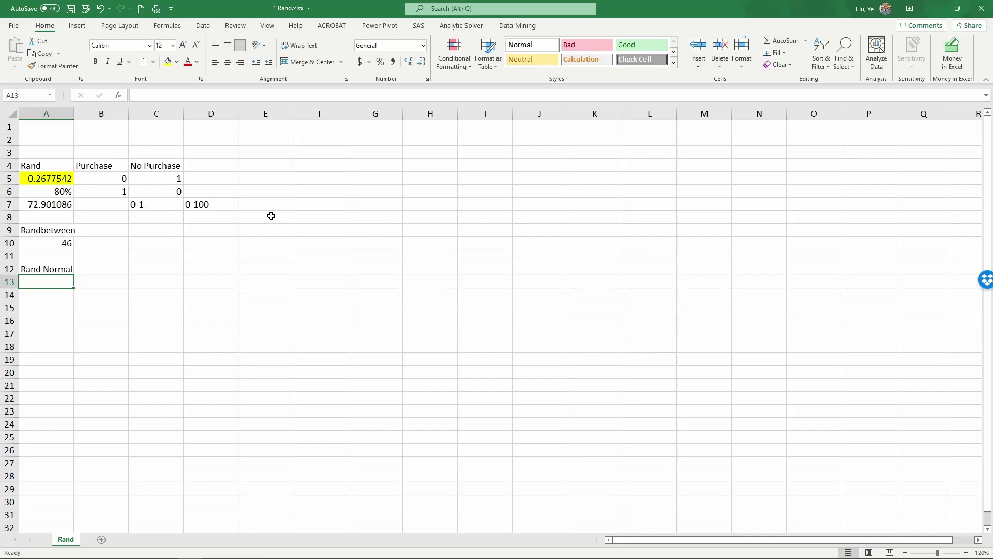
# Step: Review the RAND formula in cell A5 and return to cell A13 under the Rand Normal label
pyautogui.click(58, 178)
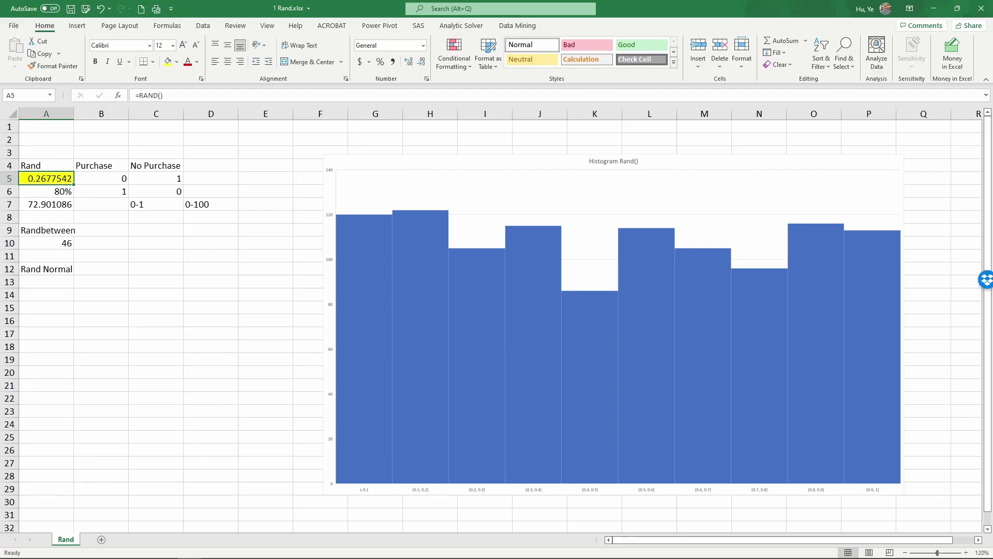
pyautogui.hotkey('ctrl', 'z')
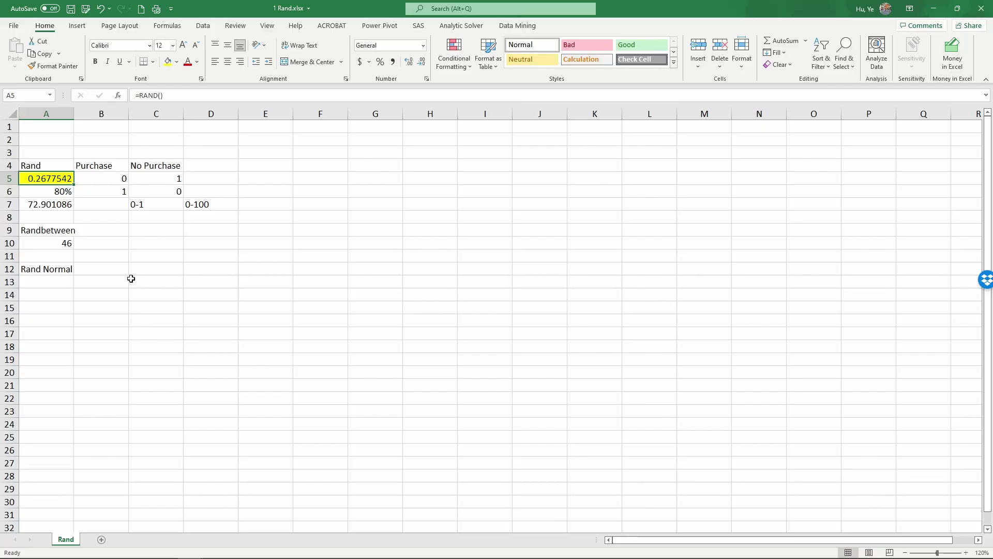
pyautogui.press('Down')
pyautogui.press('Down')
pyautogui.press('Down')
pyautogui.press('Down')
pyautogui.press('Down')
pyautogui.press('Down')
pyautogui.press('Down')
pyautogui.press('Down')
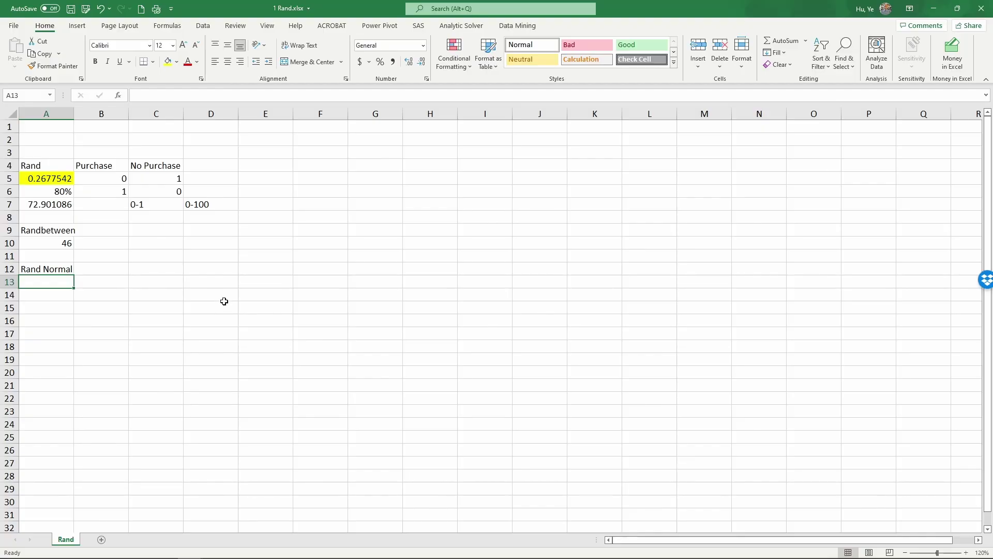
# Step: Enter the formula =NORM.INV(RAND(),0,1) in cell A13 to generate a normal random number with mean 0 and standard deviation 1
pyautogui.write('=')
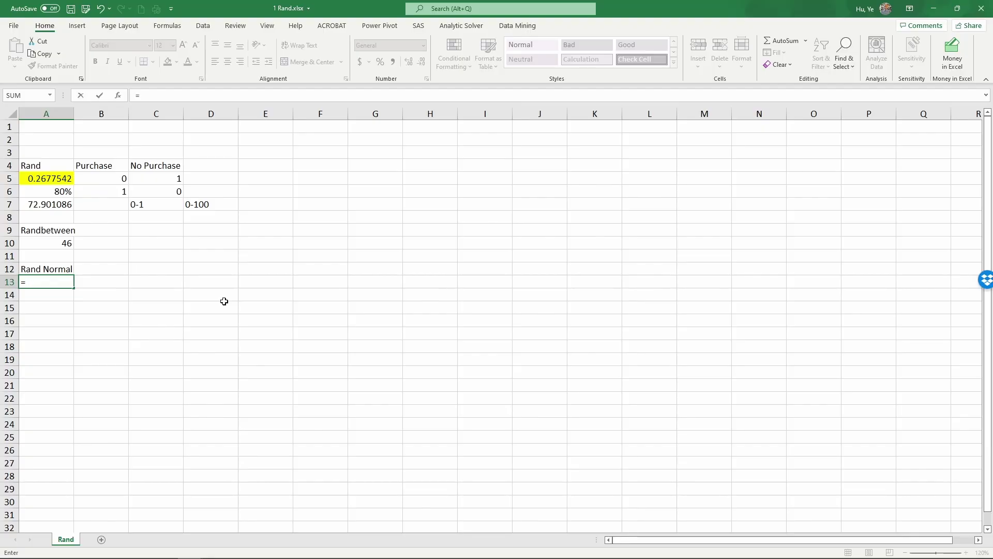
pyautogui.write('norm.')
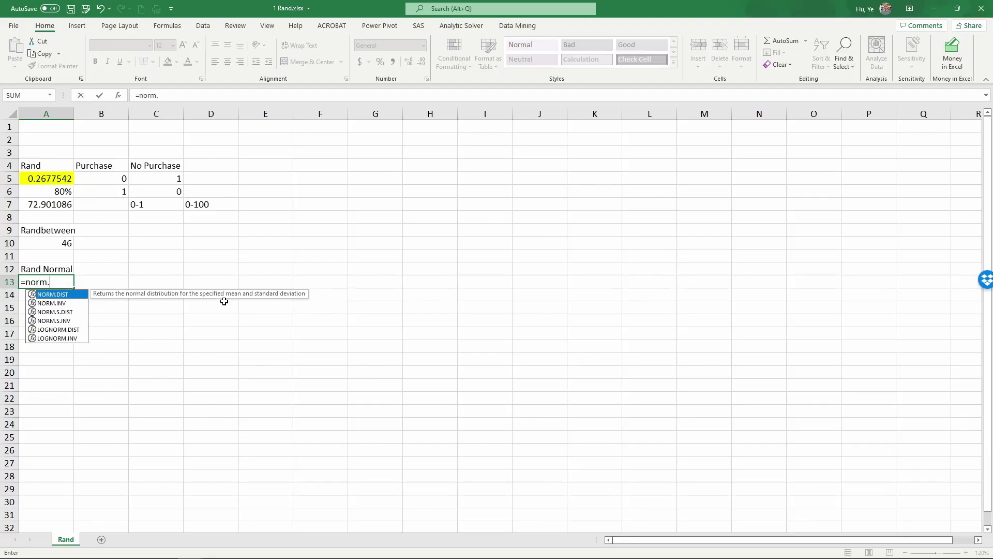
pyautogui.write('inv')
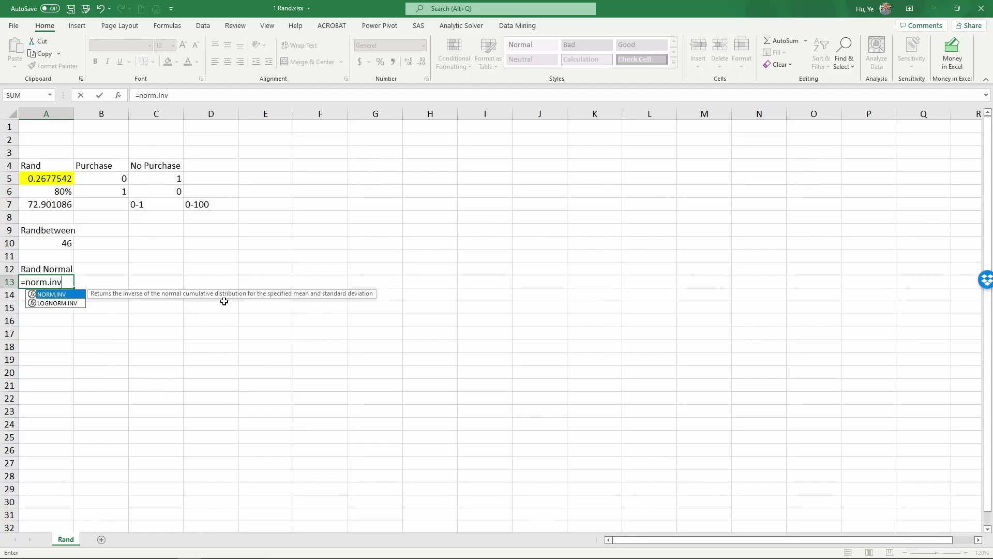
pyautogui.write('(')
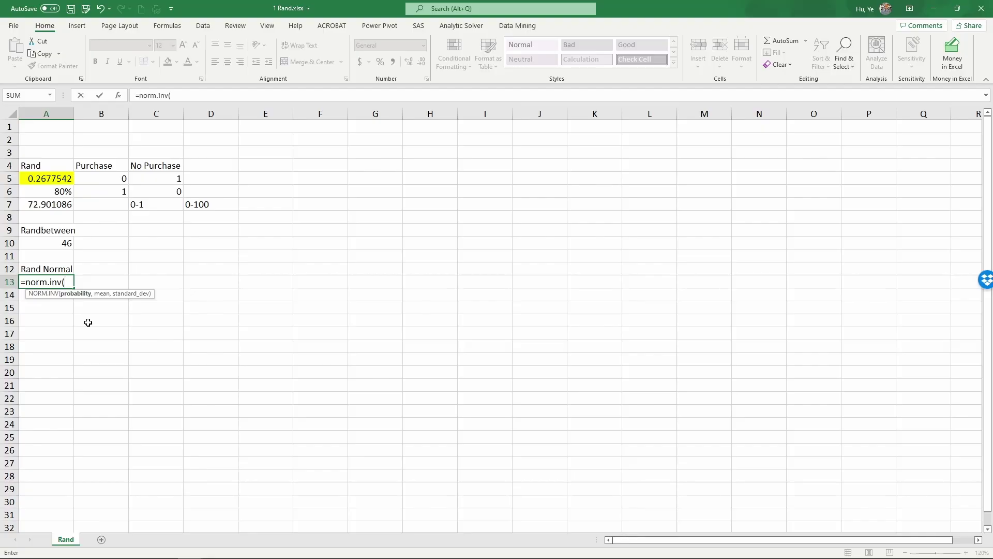
pyautogui.write('ran')
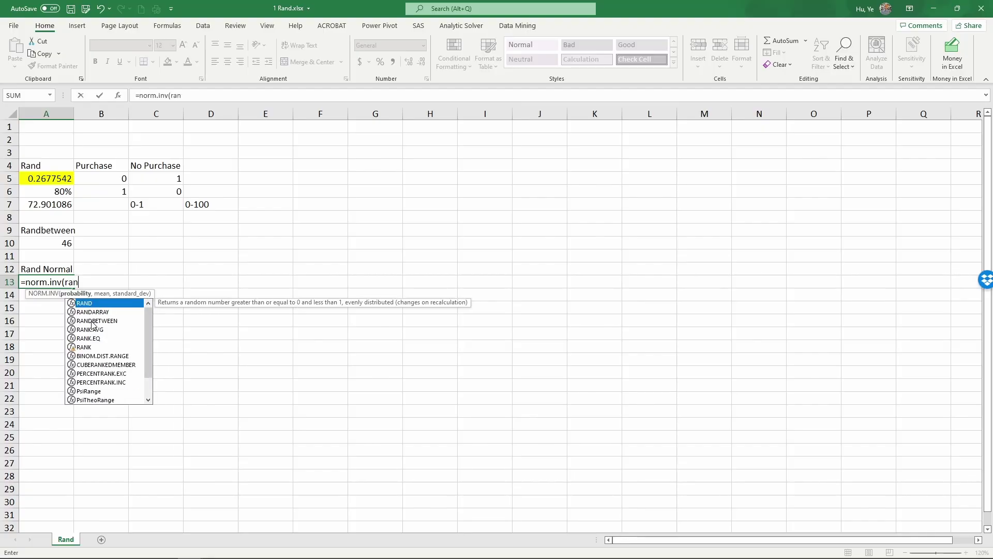
pyautogui.write('d')
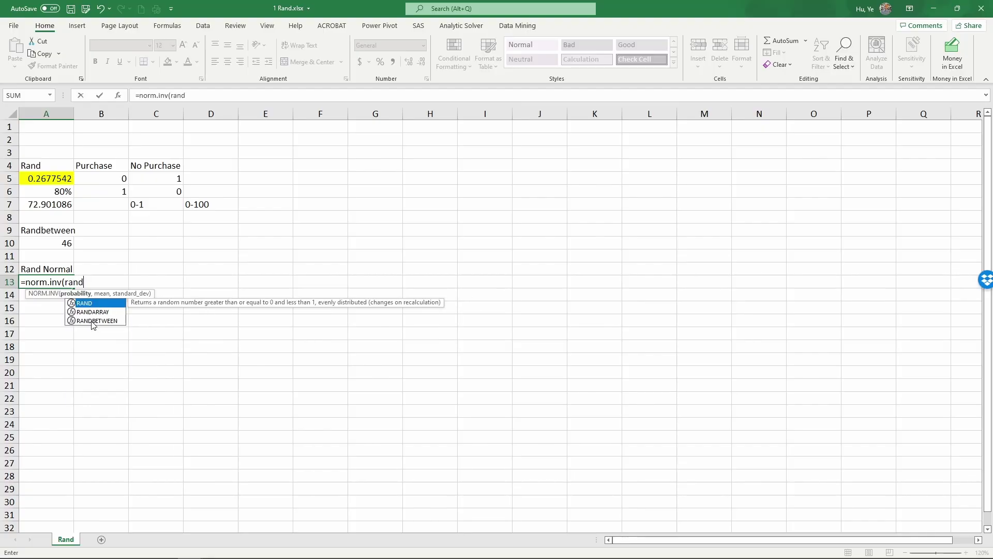
pyautogui.write('()')
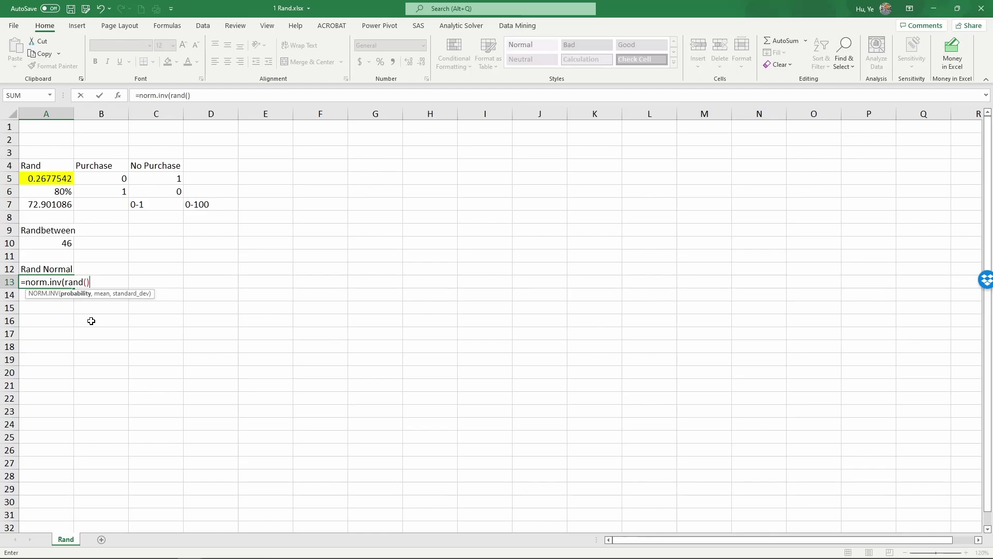
pyautogui.write(',')
pyautogui.write('0,1')
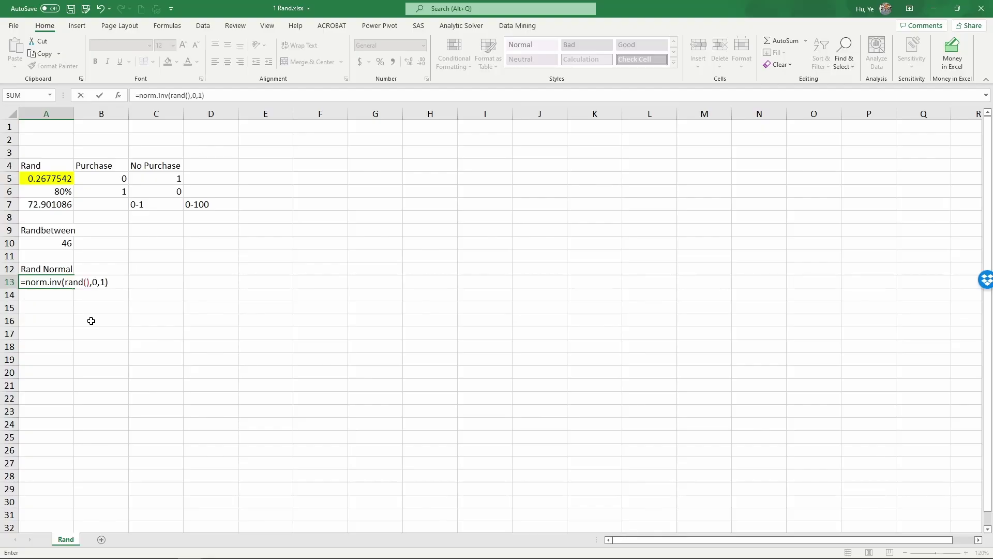
pyautogui.press('Return')
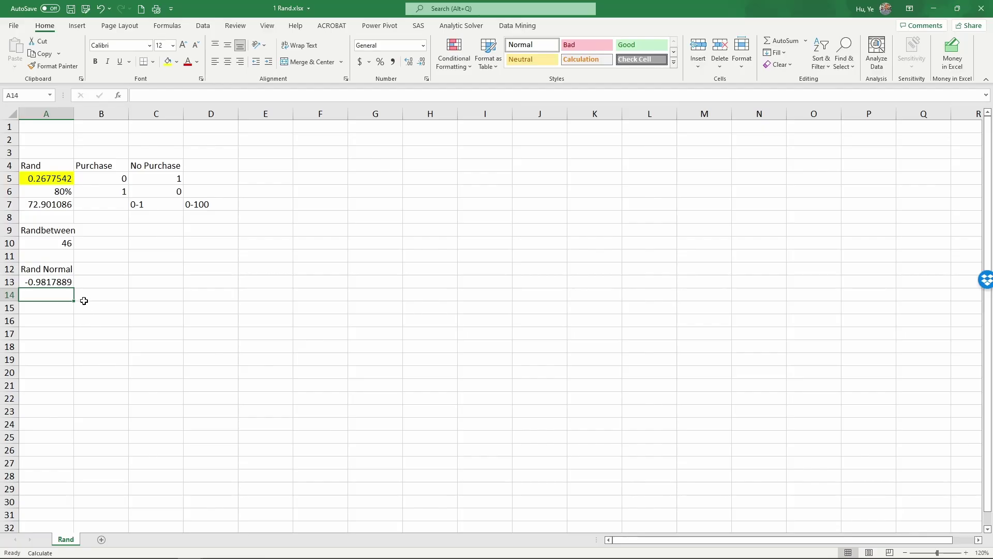
# Step: Fill the NORM.INV formula from A13 down column A across 124 cells and return to the start of the range
pyautogui.click(66, 283)
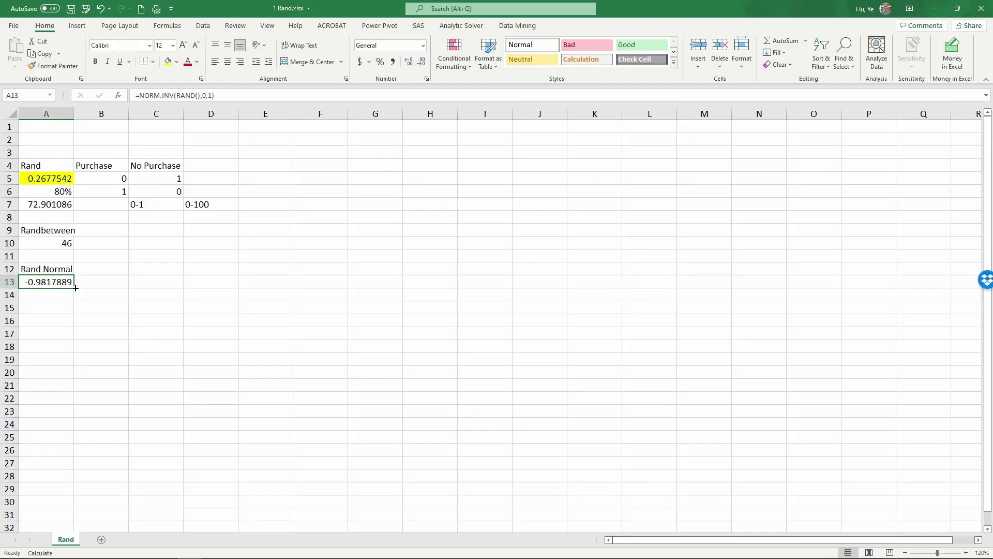
pyautogui.moveTo(75, 288); pyautogui.dragTo(76, 378)
pyautogui.hotkey('ctrl', 'BackSpace')
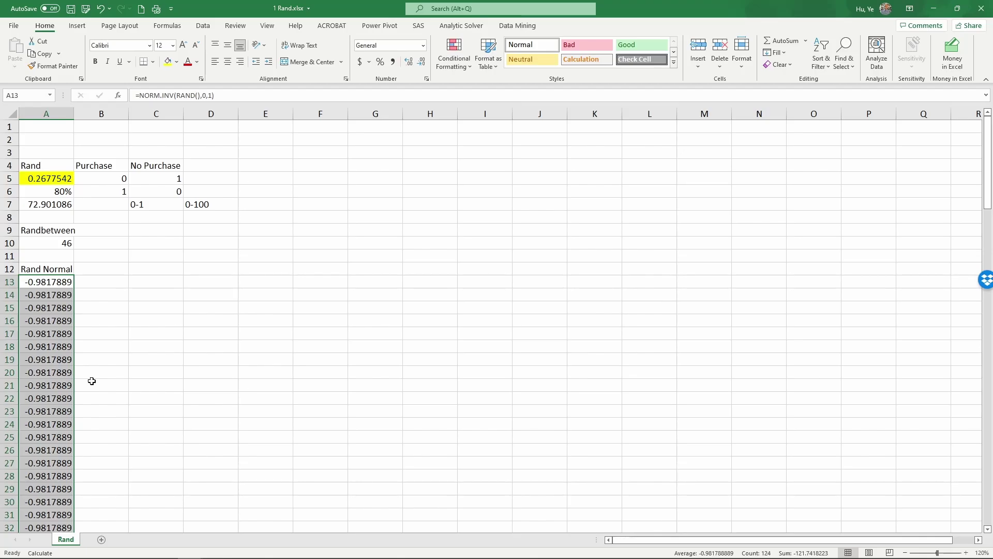
# Step: Recalculate the sheet and review the normal random numbers down column A
pyautogui.press('F9')
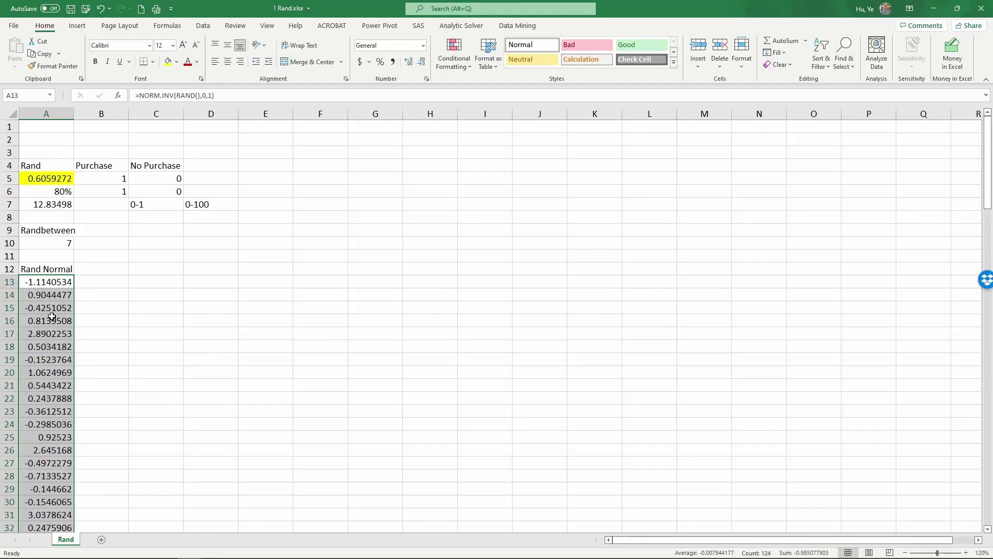
pyautogui.scroll(-8, 48, 299)
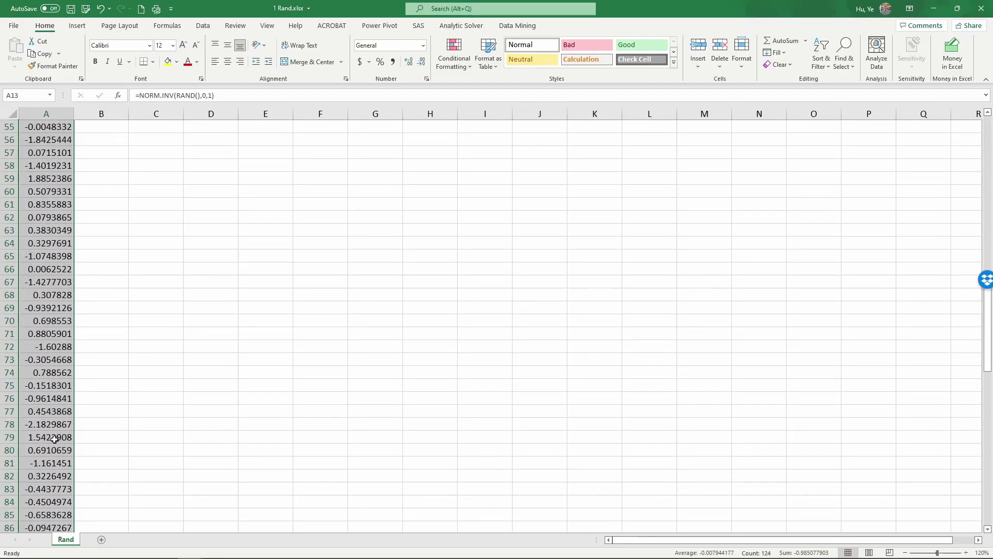
pyautogui.scroll(8, 54, 437)
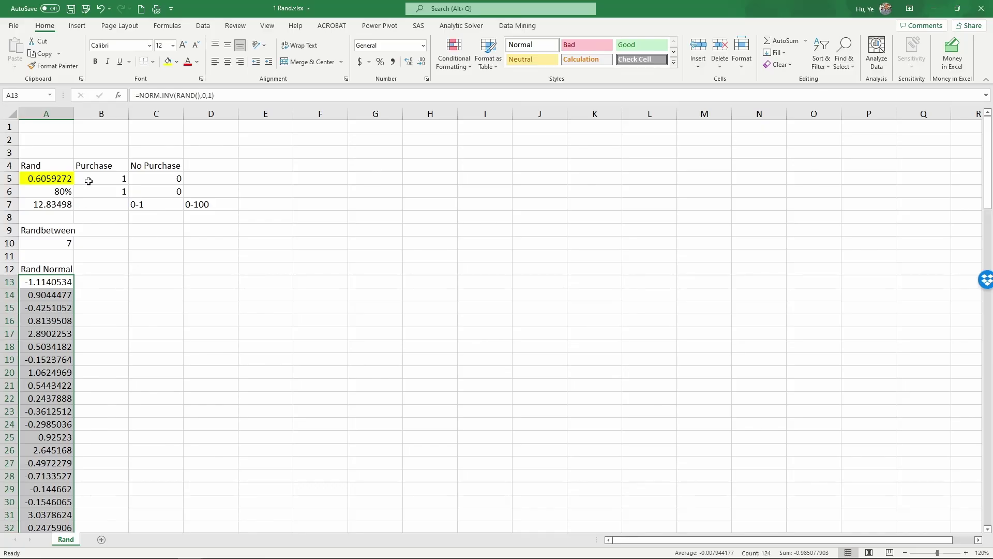
# Step: Insert a histogram of the normal random numbers in column A and enlarge the chart up to about row 3
pyautogui.click(83, 27)
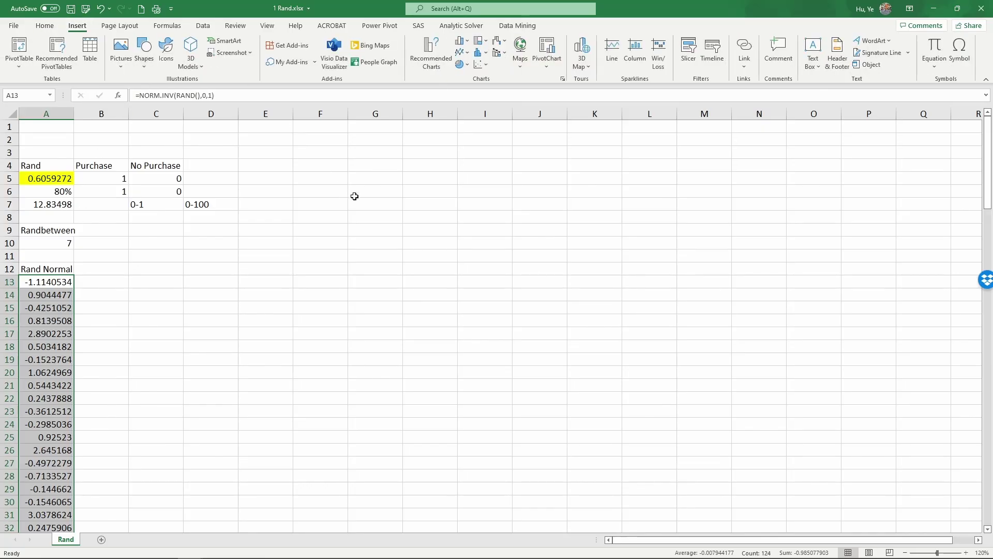
pyautogui.click(480, 52)
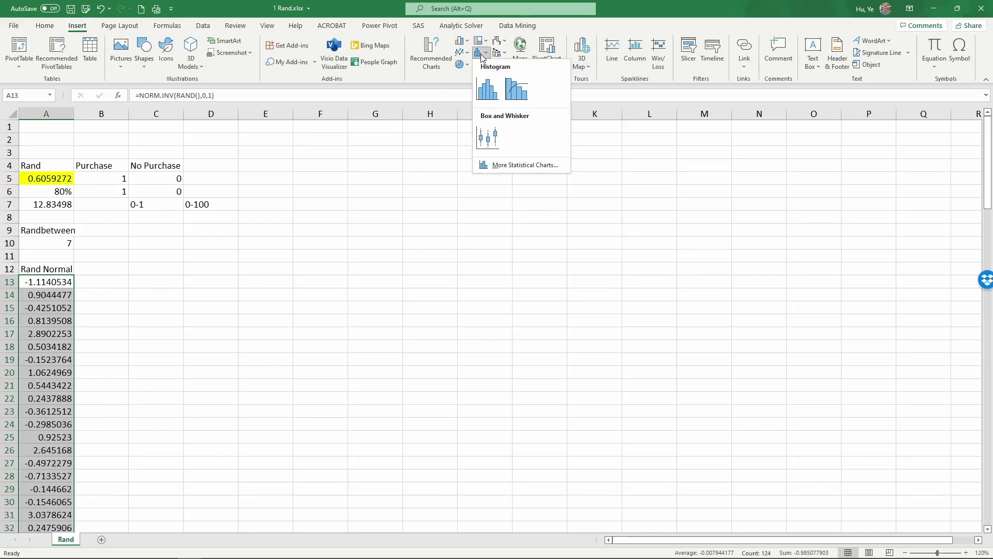
pyautogui.click(486, 91)
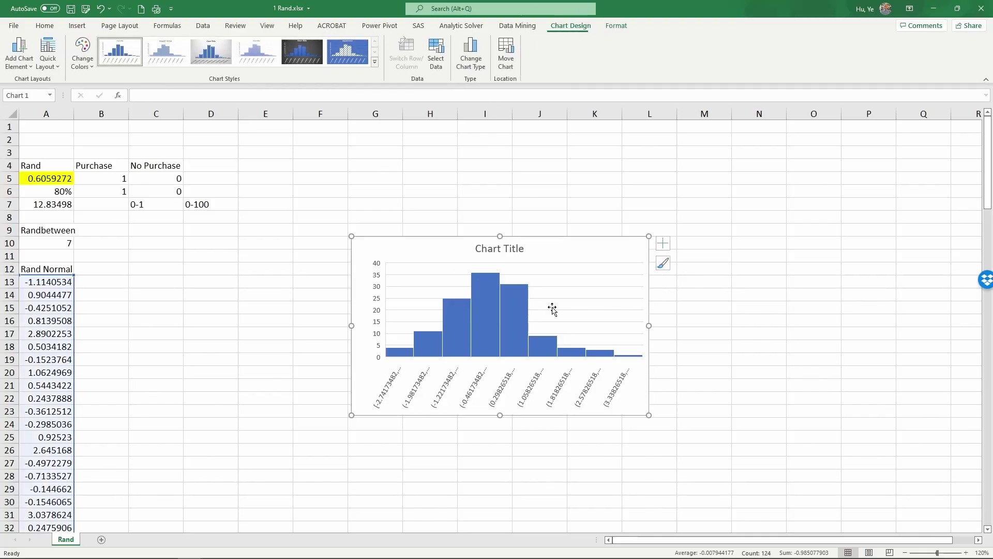
pyautogui.moveTo(651, 231); pyautogui.dragTo(768, 148)
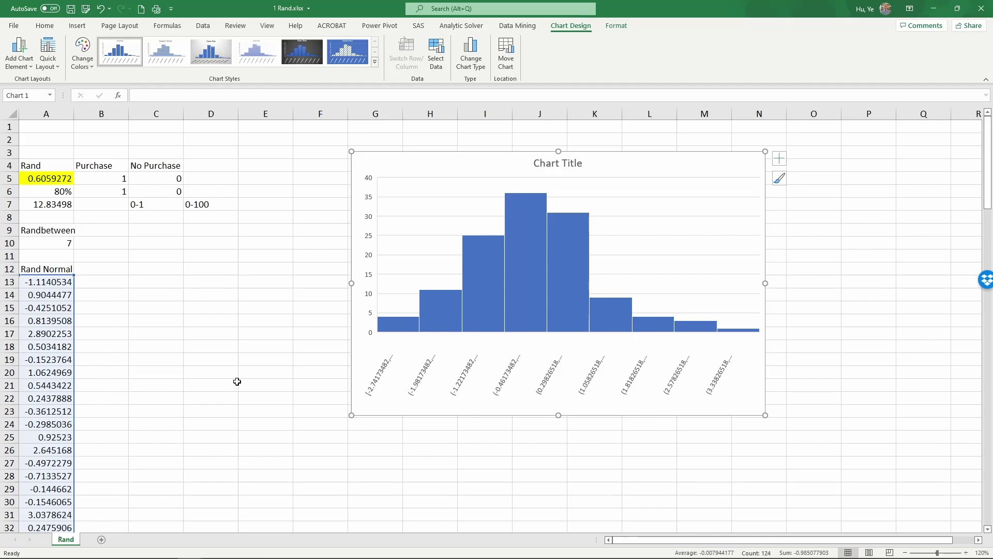
# Step: Recalculate the sheet repeatedly and examine how the histogram of the normal random numbers changes shape
pyautogui.press('F9')
pyautogui.press('F9')
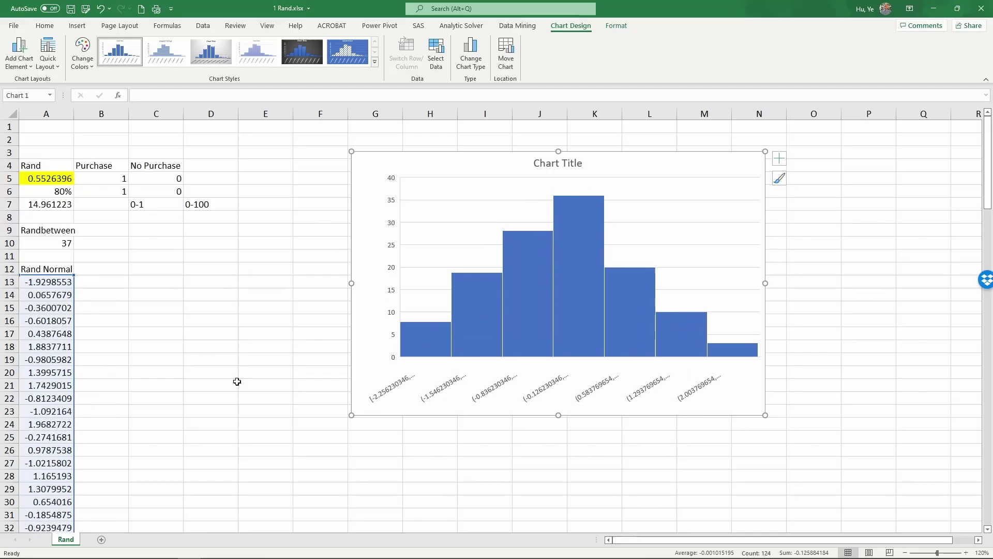
pyautogui.press('F9')
pyautogui.press('F9')
pyautogui.press('F9')
pyautogui.press('F9')
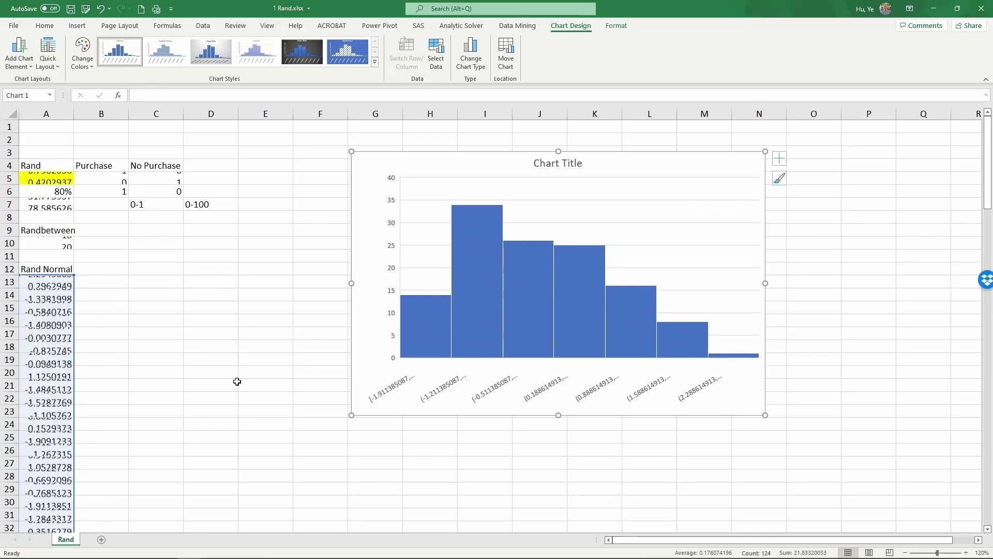
pyautogui.press('F9')
pyautogui.press('F9')
pyautogui.press('F9')
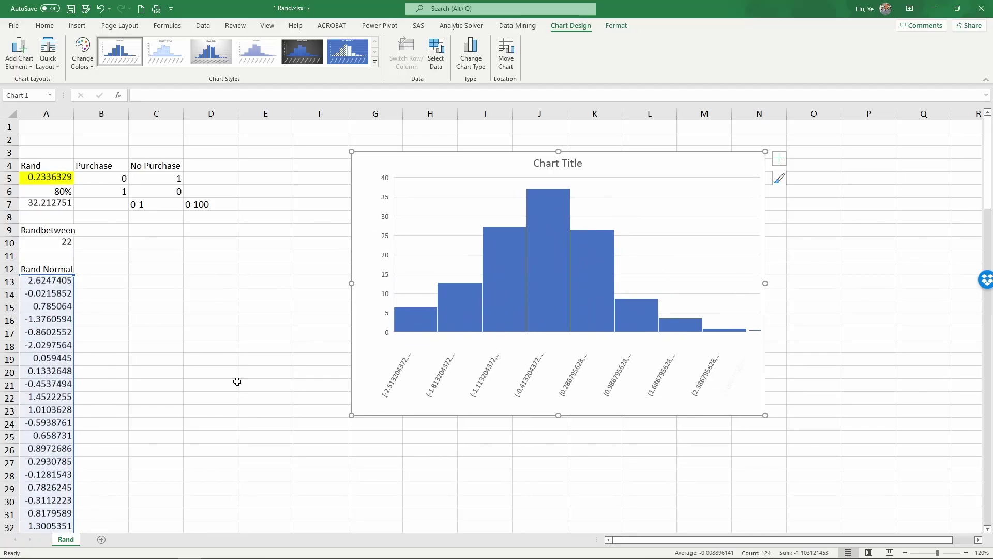
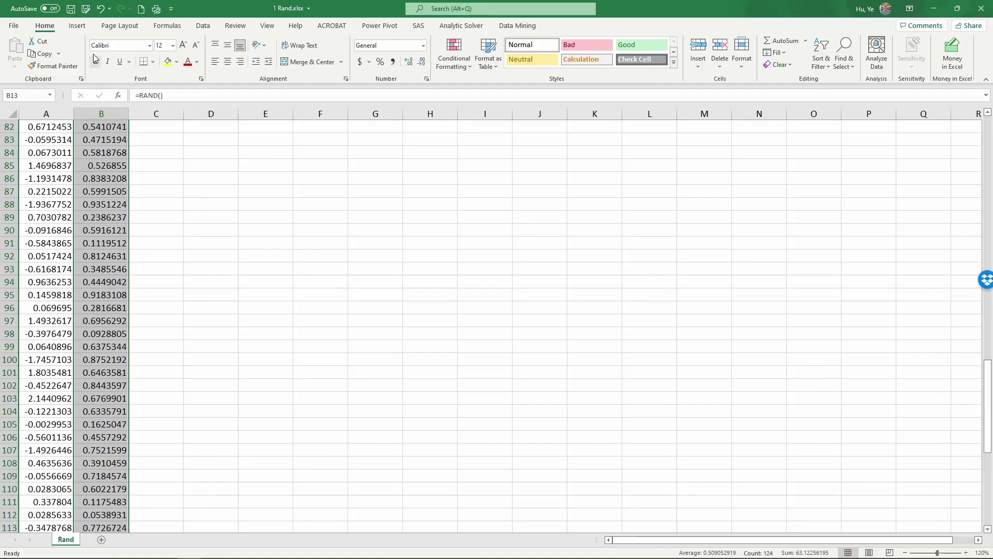
# Step: Insert a histogram of the selected RAND values in column B and enlarge the chart
pyautogui.click(77, 26)
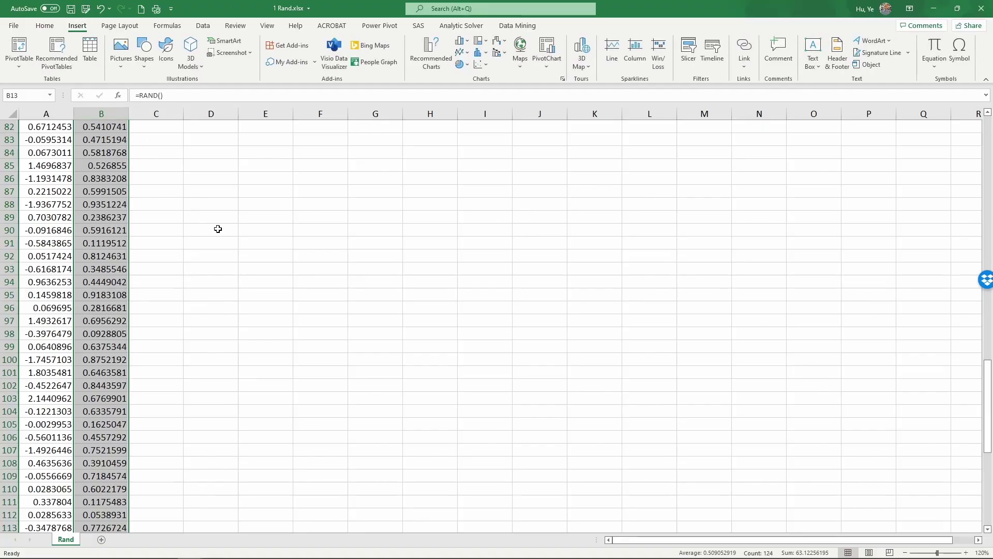
pyautogui.click(477, 54)
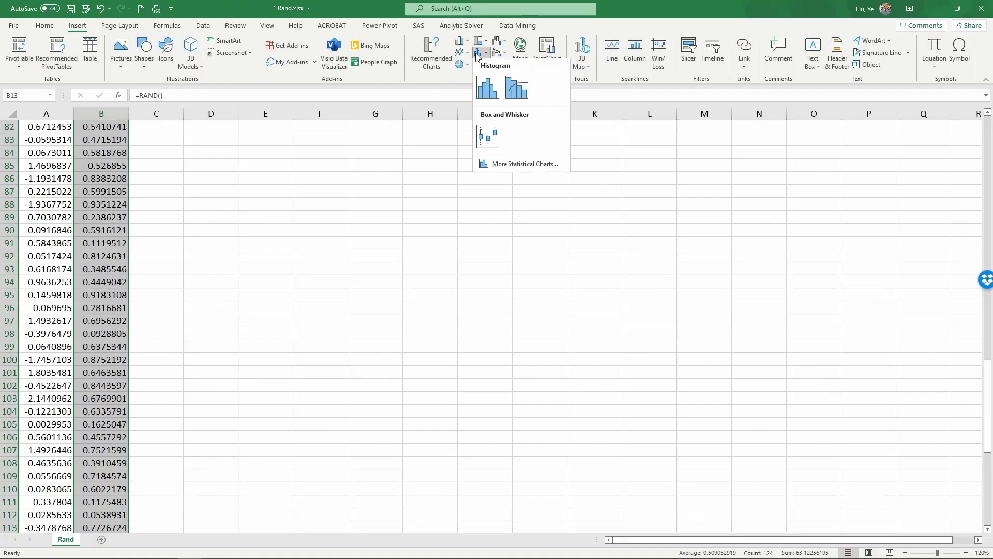
pyautogui.click(487, 88)
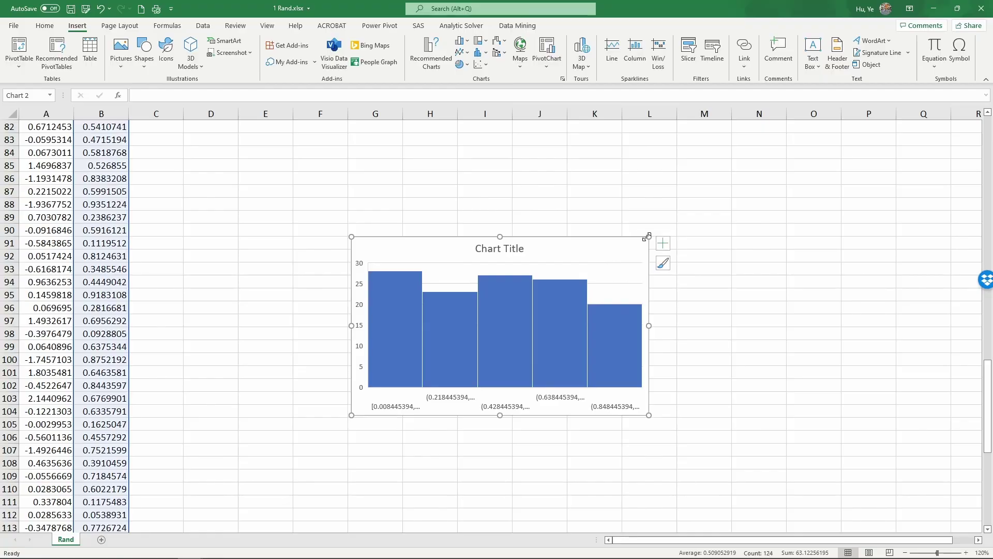
pyautogui.moveTo(648, 236); pyautogui.dragTo(748, 177)
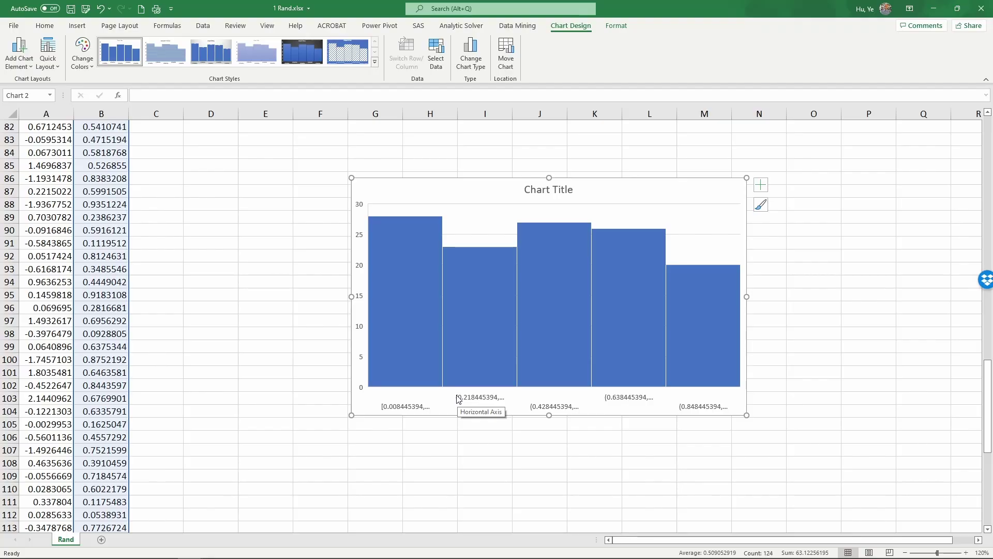
# Step: Recalculate the sheet several times and compare the bar heights in the histogram of the RAND values
pyautogui.press('F9')
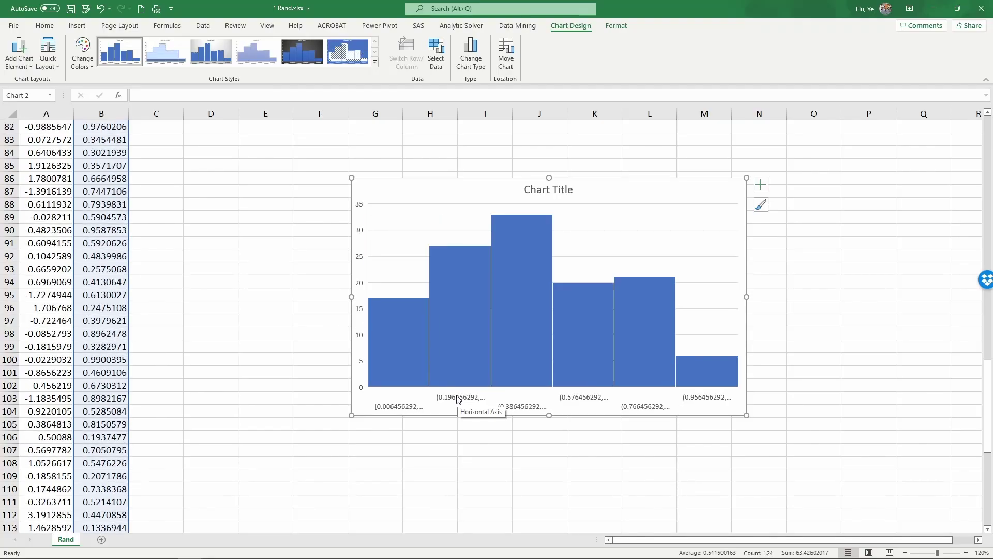
pyautogui.press('F9')
pyautogui.press('F9')
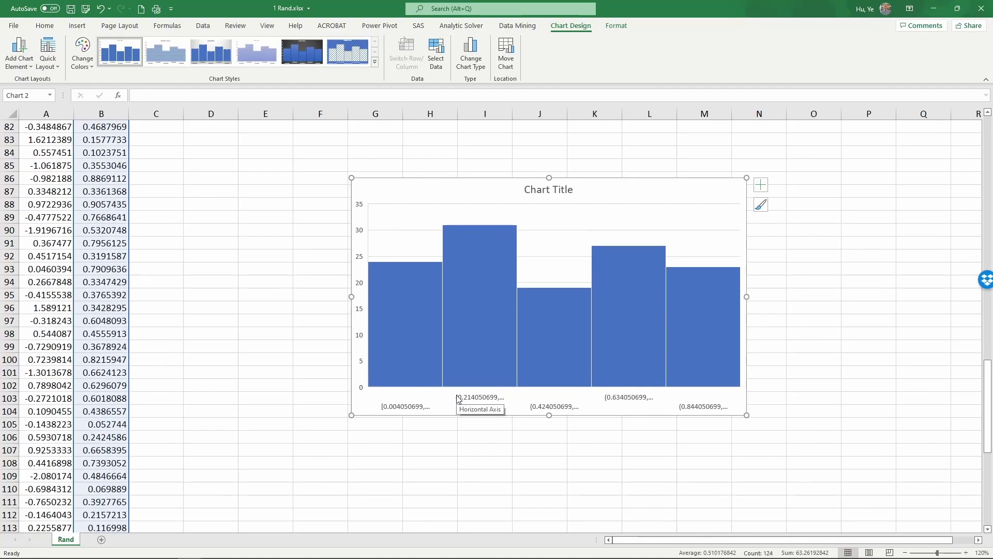
pyautogui.press('F9')
pyautogui.press('F9')
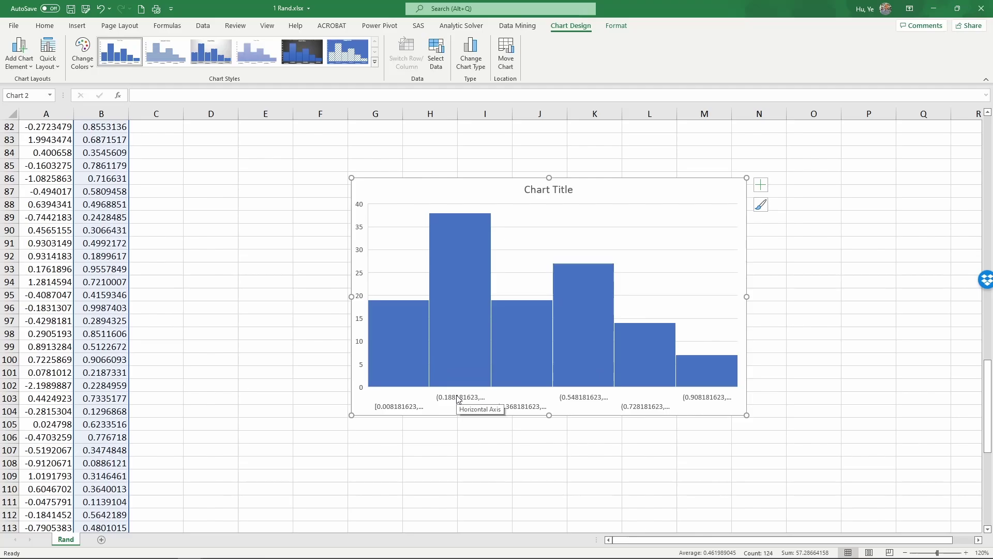
pyautogui.press('F9')
pyautogui.press('F9')
pyautogui.press('F9')
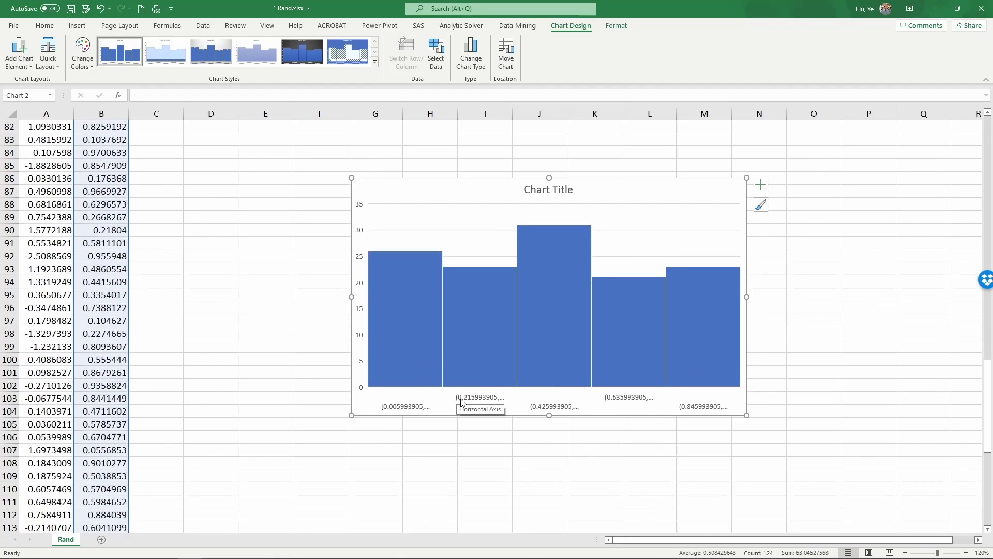
# Step: Set the bin width of the RAND histogram's horizontal axis to 0.1 and deselect the chart
pyautogui.doubleClick(462, 402)
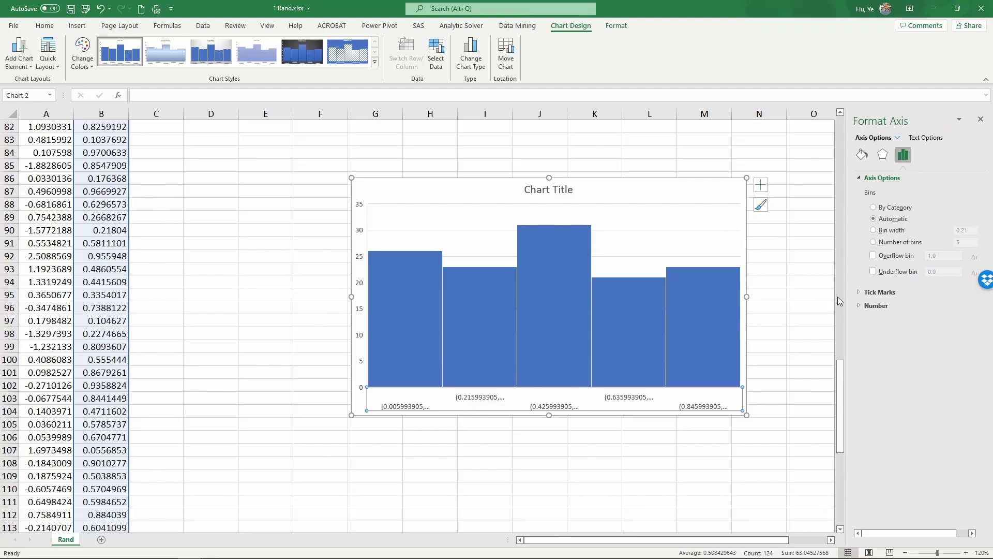
pyautogui.click(873, 231)
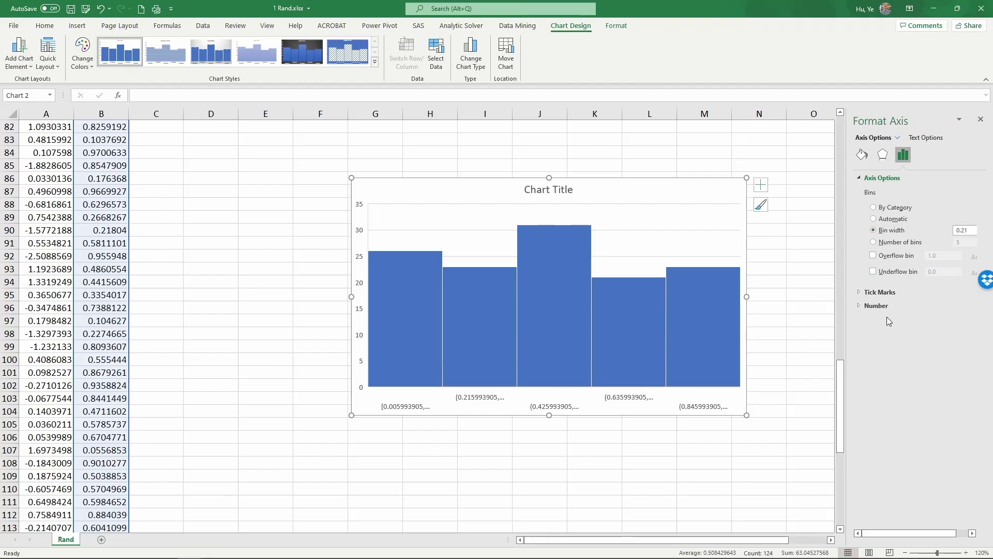
pyautogui.doubleClick(962, 229)
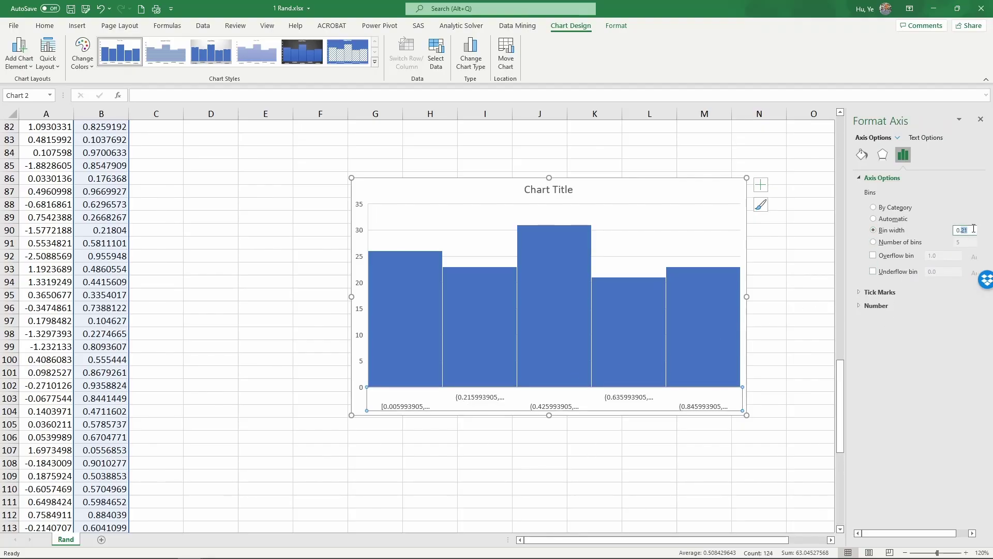
pyautogui.write('0.1')
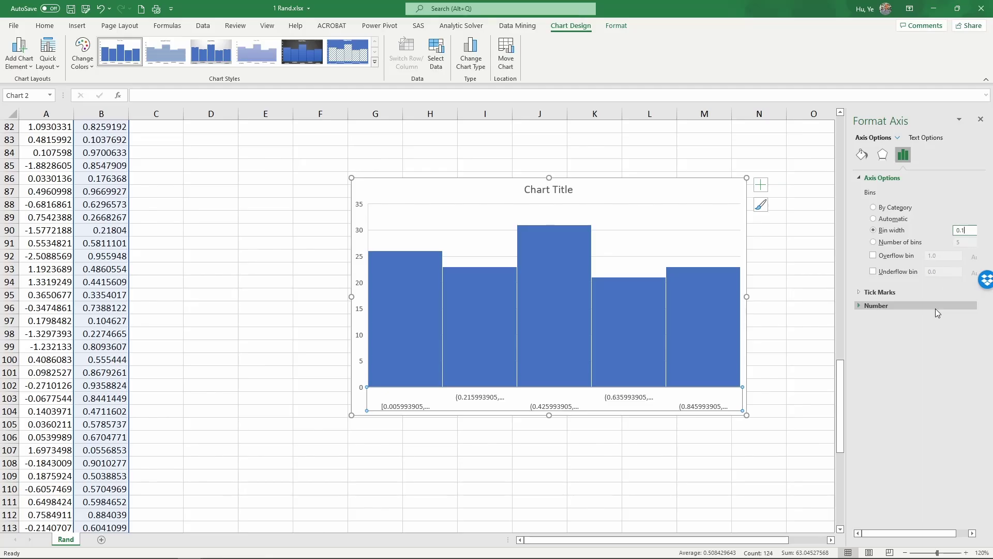
pyautogui.click(656, 438)
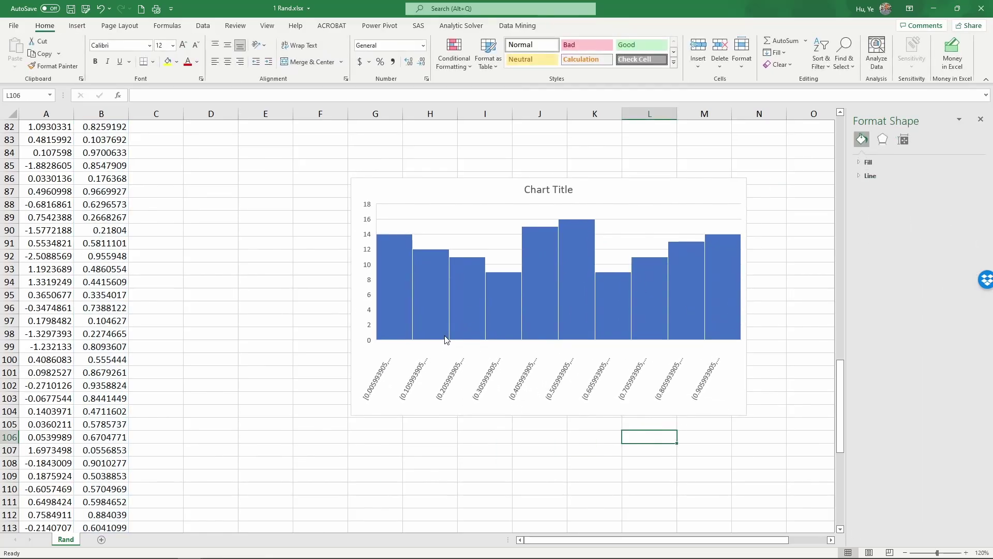
# Step: Recalculate the sheet repeatedly and examine how evenly the RAND values spread across the 0.1-wide histogram bins
pyautogui.moveTo(446, 339)
pyautogui.press('F9')
pyautogui.press('F9')
pyautogui.press('F9')
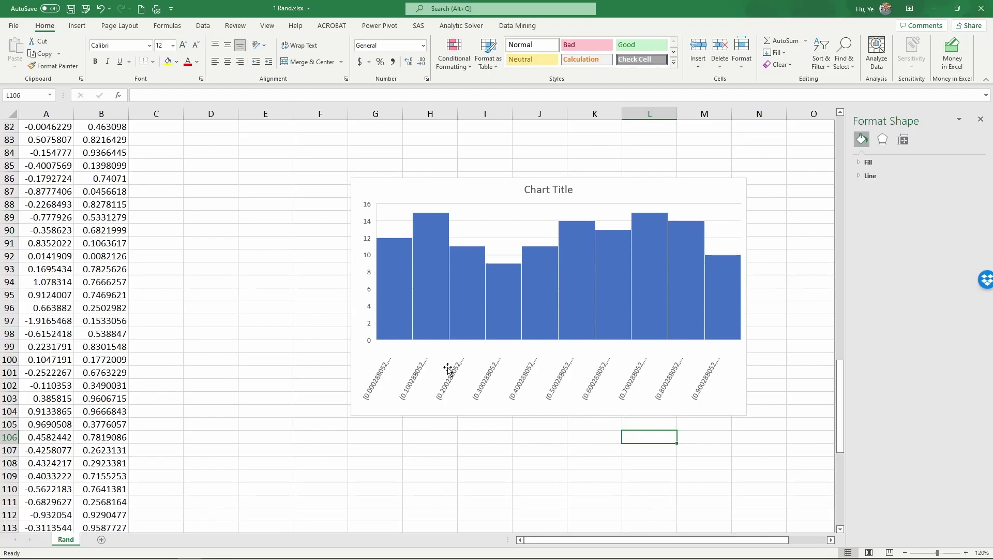
pyautogui.press('F9')
pyautogui.press('F9')
pyautogui.press('F9')
pyautogui.press('F9')
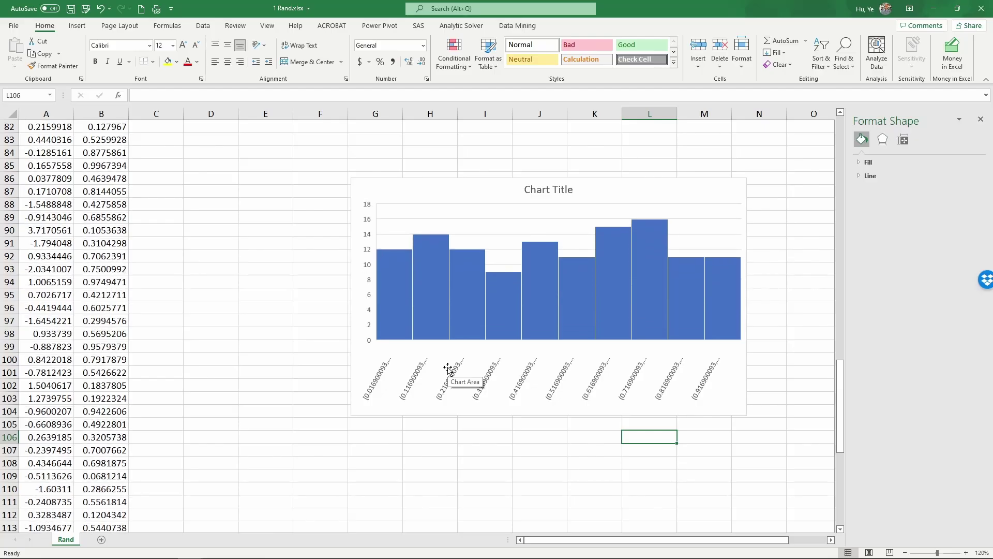
pyautogui.press('F9')
pyautogui.press('F9')
pyautogui.press('F9')
pyautogui.press('F9')
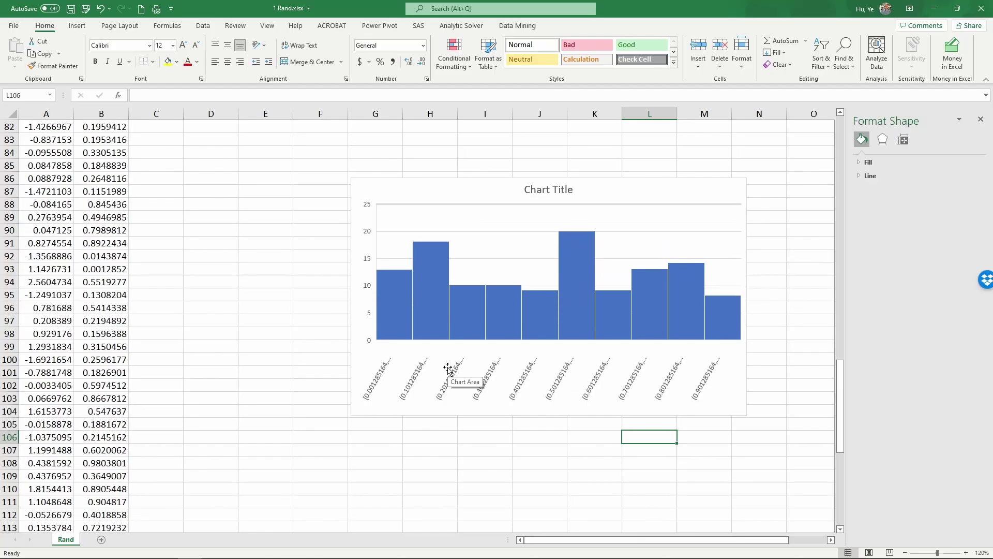
pyautogui.press('F9')
pyautogui.press('F9')
pyautogui.press('F9')
pyautogui.press('F9')
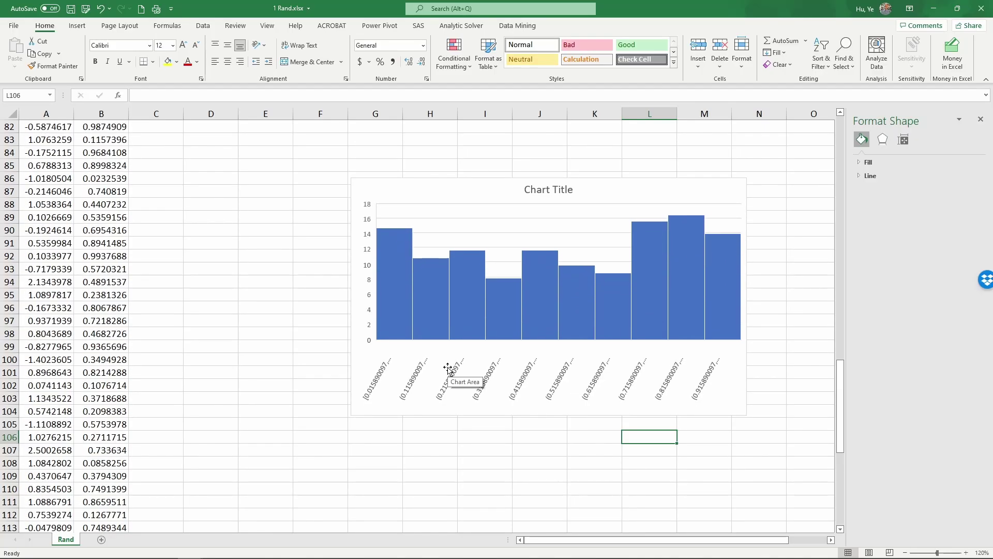
pyautogui.press('F9')
pyautogui.press('F9')
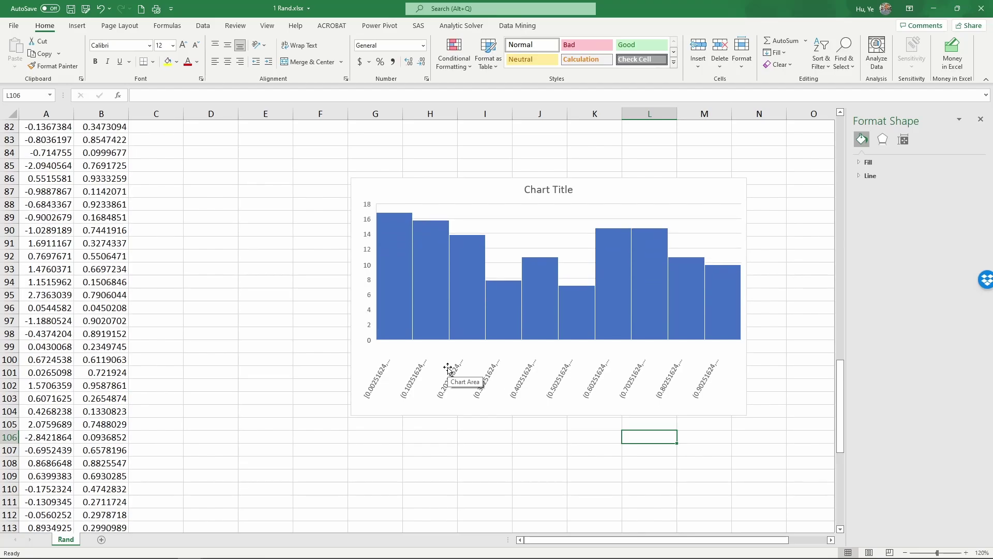
pyautogui.press('F9')
pyautogui.press('F9')
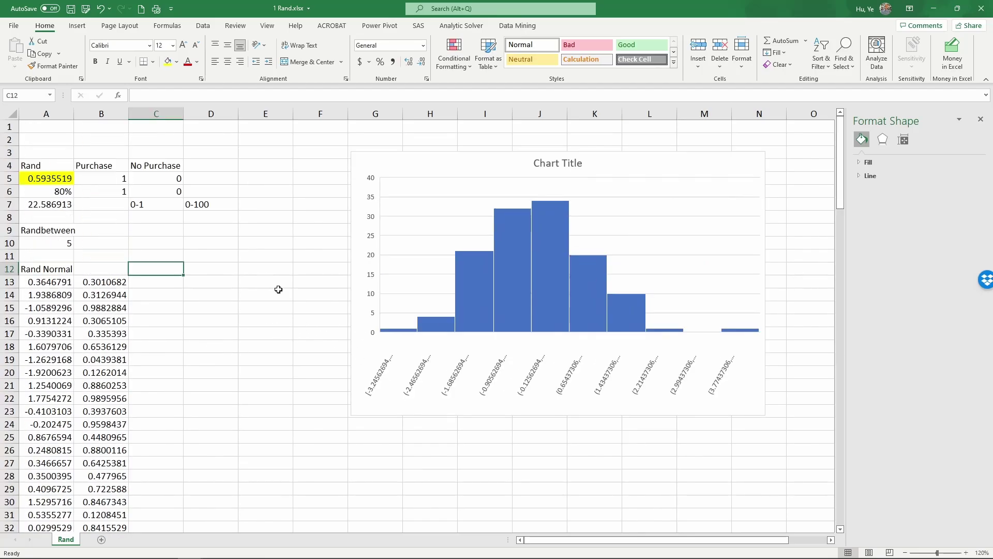
# Step: Compare the formula in cell B13 with the one in cell A13 at the start of the two random number columns
pyautogui.click(151, 283)
pyautogui.click(108, 282)
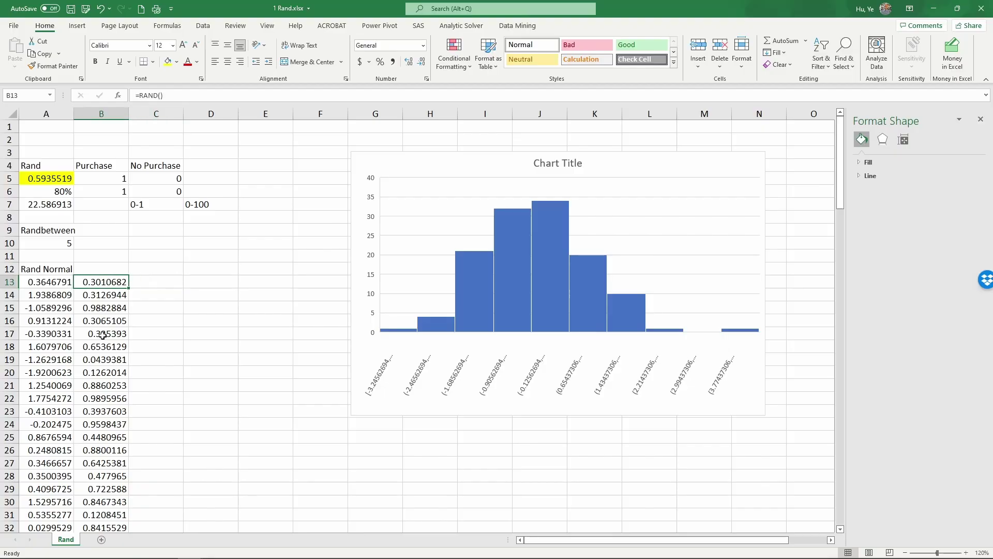
pyautogui.click(58, 280)
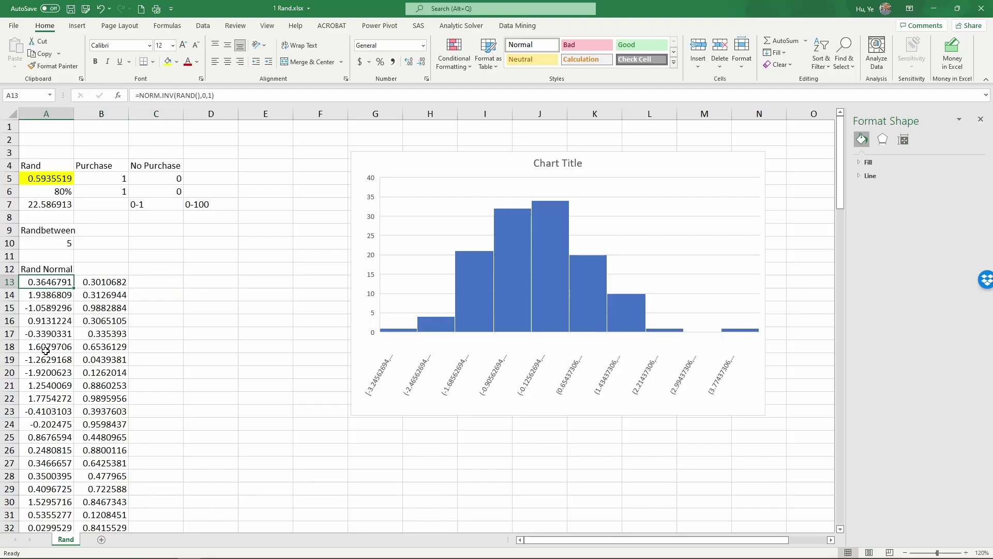
# Step: Enter =NORM.INV(RAND(),10,5) in cell C13 for a normal random number with mean 10 and standard deviation 5, and fill the cell yellow
pyautogui.click(168, 288)
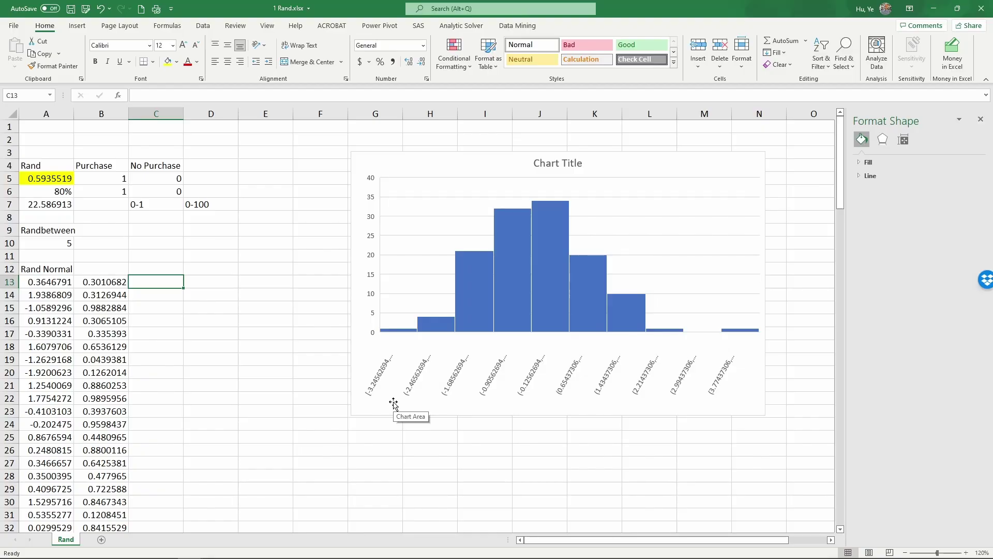
pyautogui.write('=')
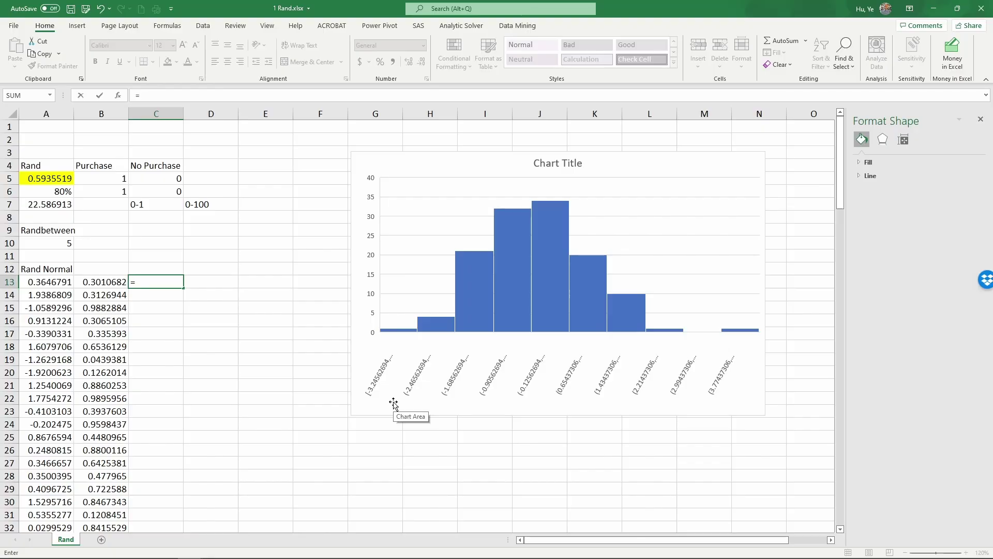
pyautogui.write('norm.in')
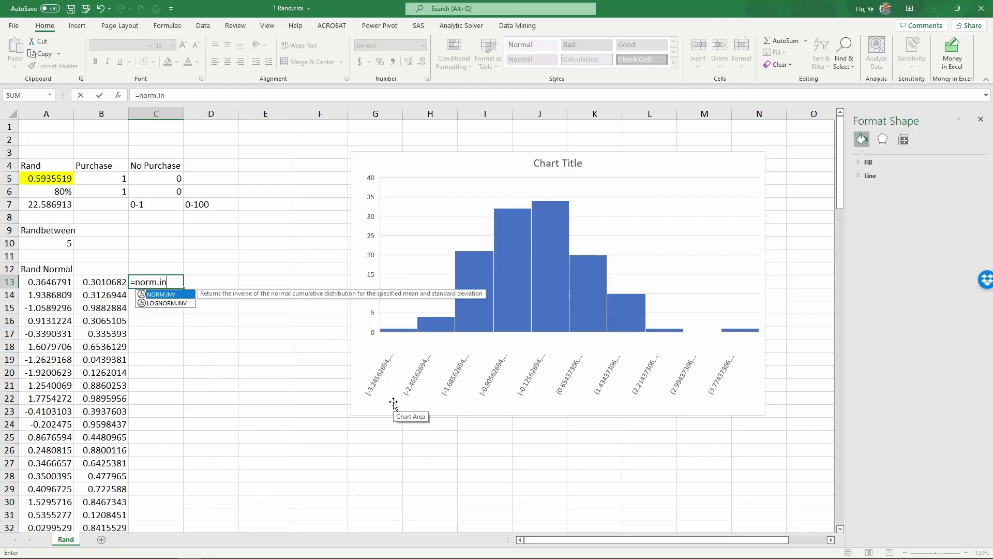
pyautogui.write('v(rand')
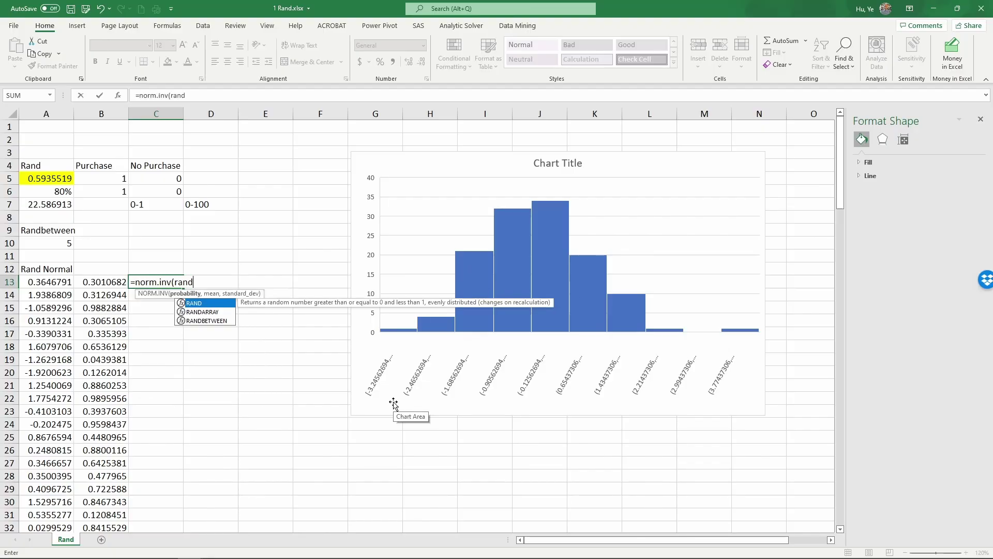
pyautogui.write('(),1')
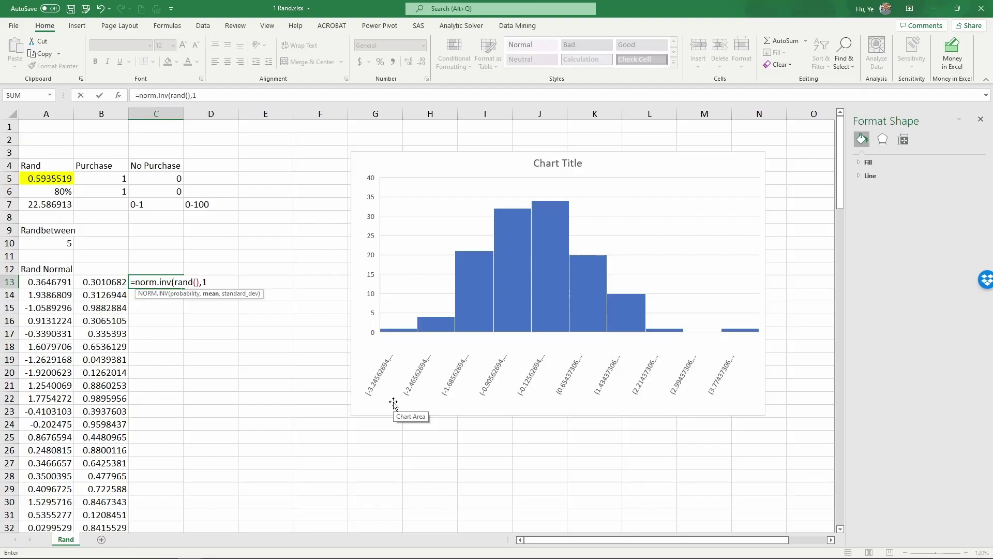
pyautogui.write('0,5')
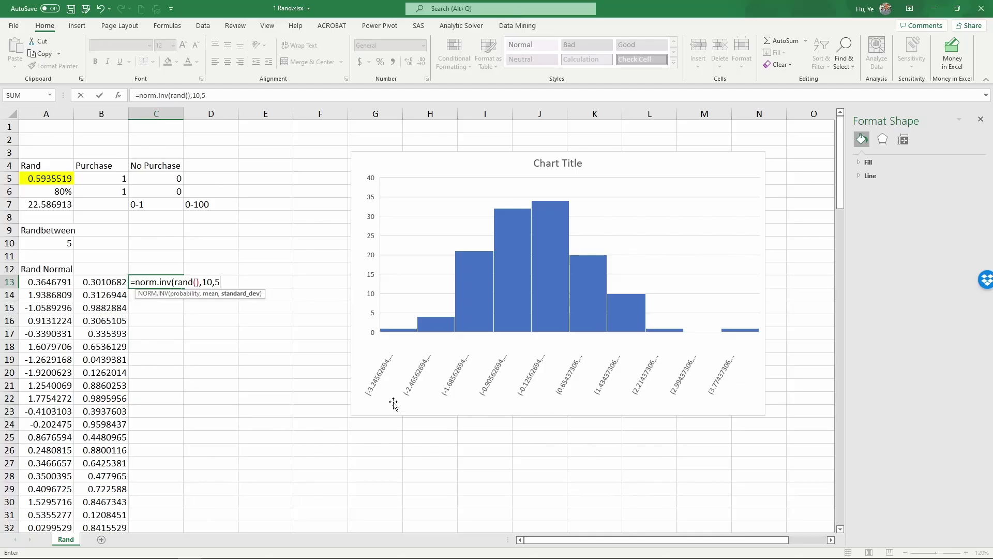
pyautogui.write(')')
pyautogui.press('Return')
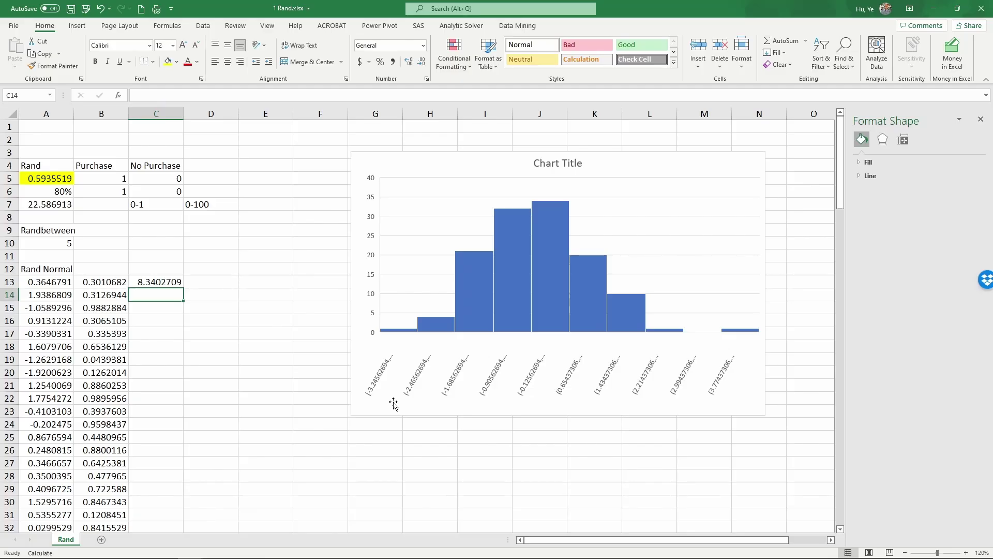
pyautogui.click(173, 286)
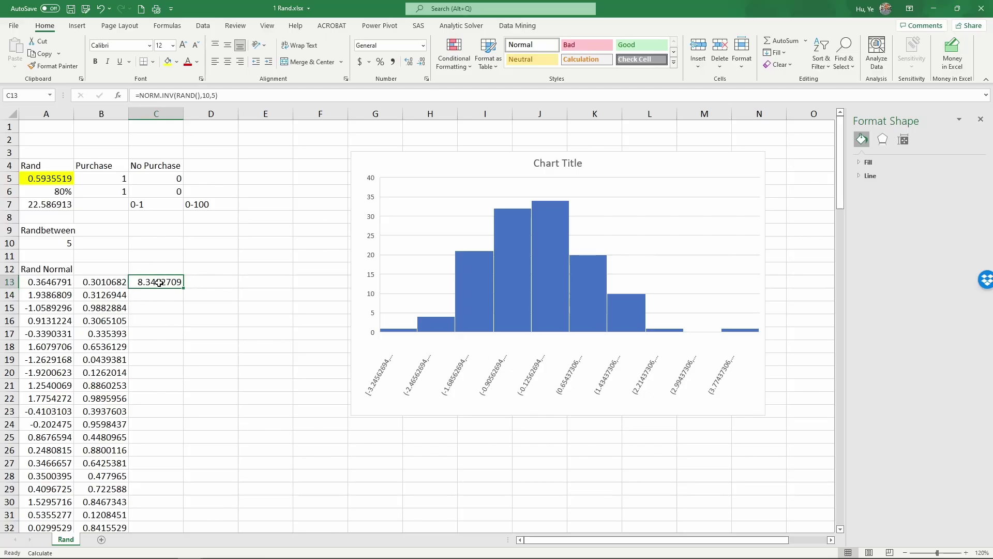
pyautogui.click(168, 62)
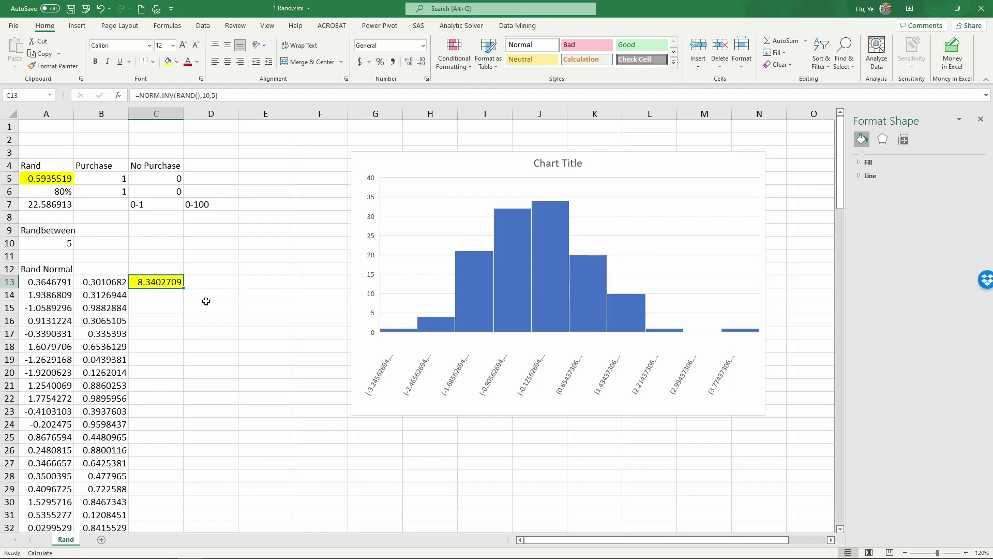
# Step: Recalculate the sheet repeatedly and examine how the normal random number in cell C13 varies around its mean of 10
pyautogui.press('F9')
pyautogui.press('F9')
pyautogui.press('F9')
pyautogui.press('F9')
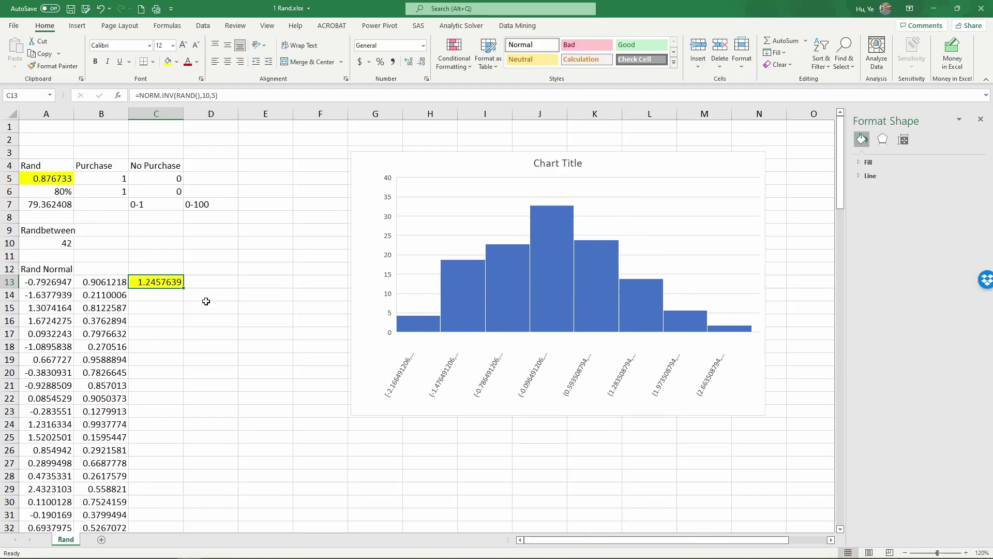
pyautogui.press('F9')
pyautogui.press('F9')
pyautogui.press('F9')
pyautogui.press('F9')
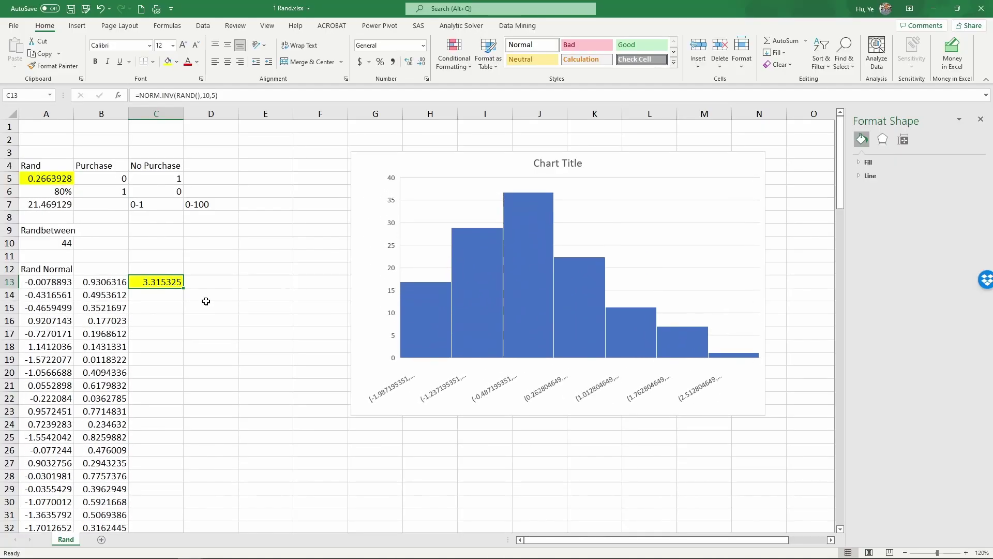
pyautogui.press('F9')
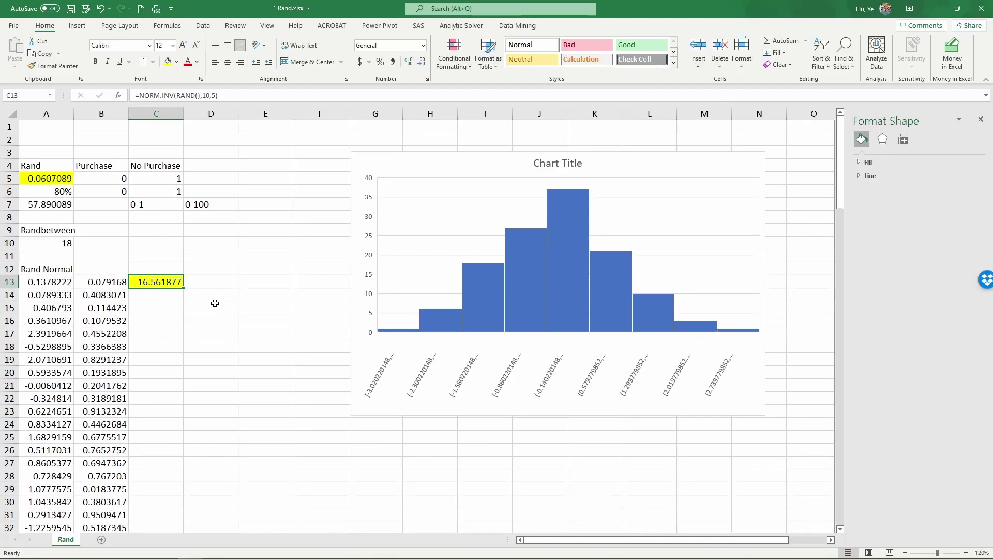